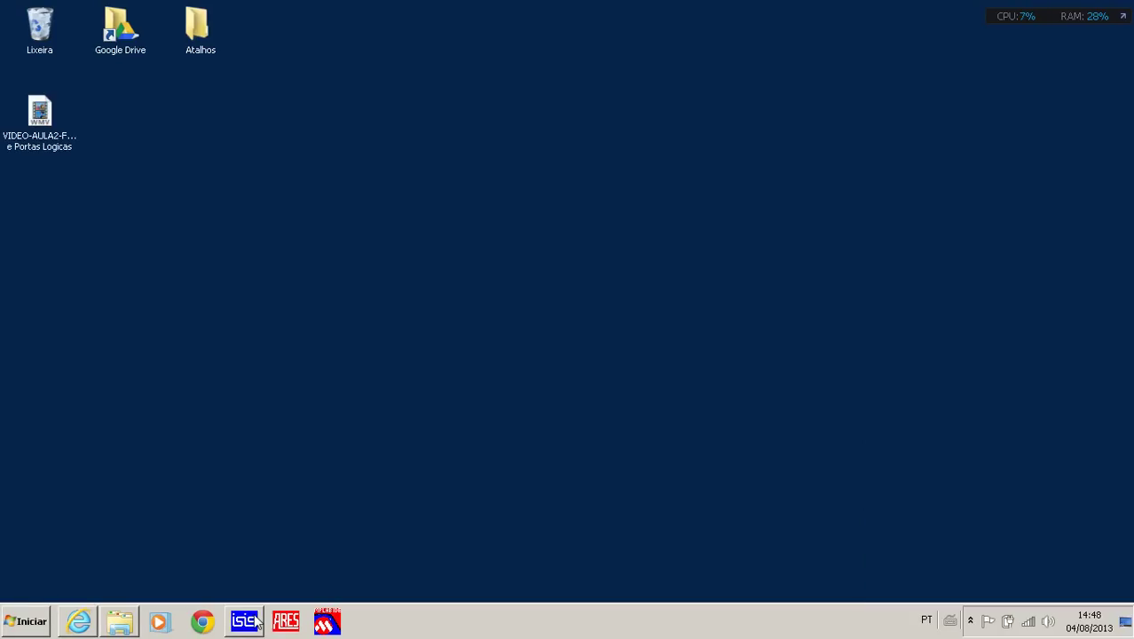
Launch ISIS and start saving the untitled design under a new name with the desktop (Área de Trabalho) as location
{"action": "left_click", "coordinate": [242, 621]}
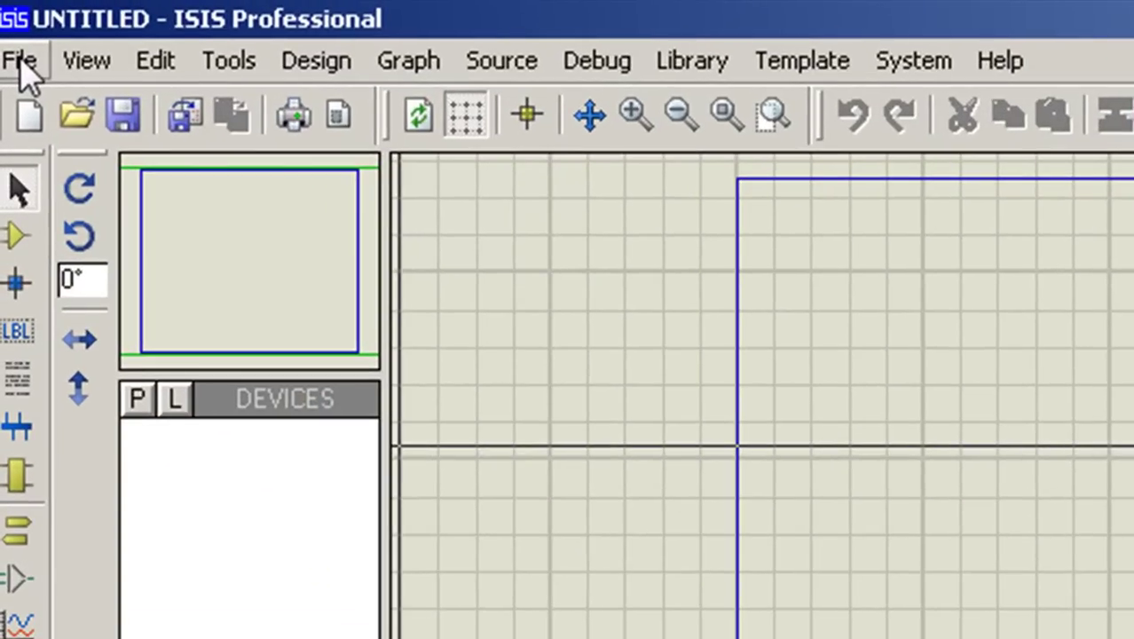
{"action": "left_click", "coordinate": [20, 62]}
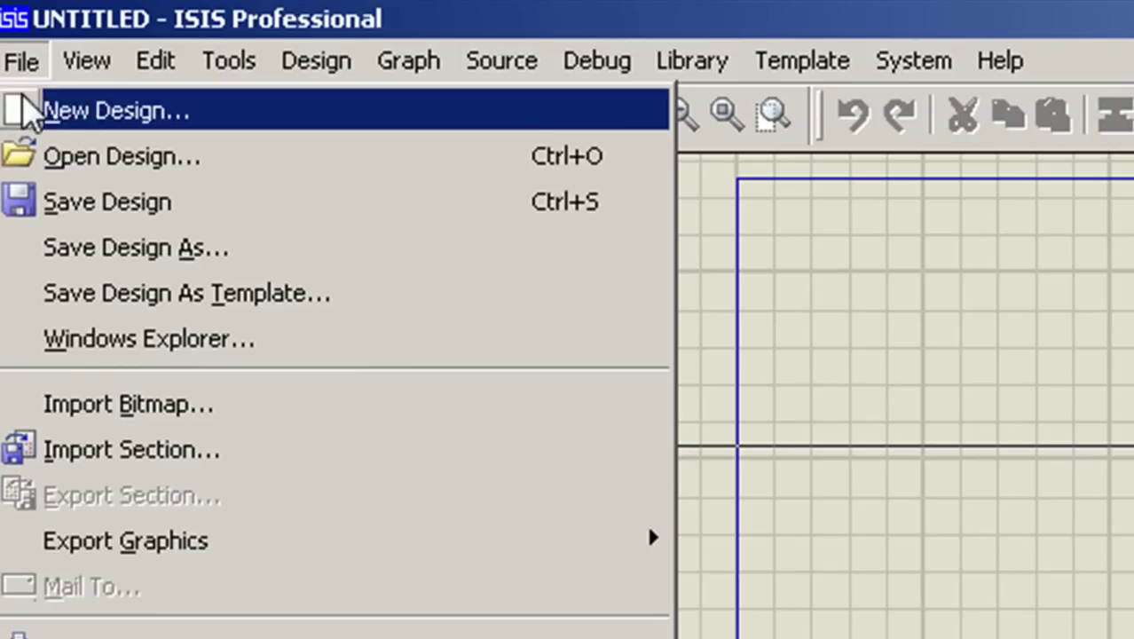
{"action": "left_click", "coordinate": [213, 257]}
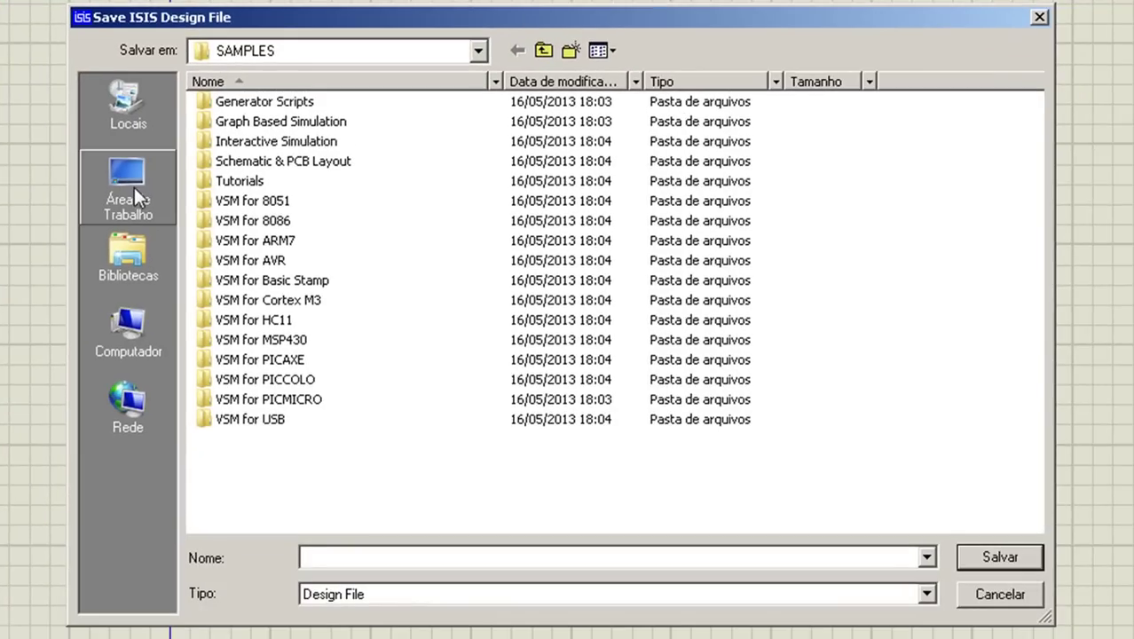
{"action": "left_click", "coordinate": [129, 186]}
{"action": "left_click", "coordinate": [370, 555]}
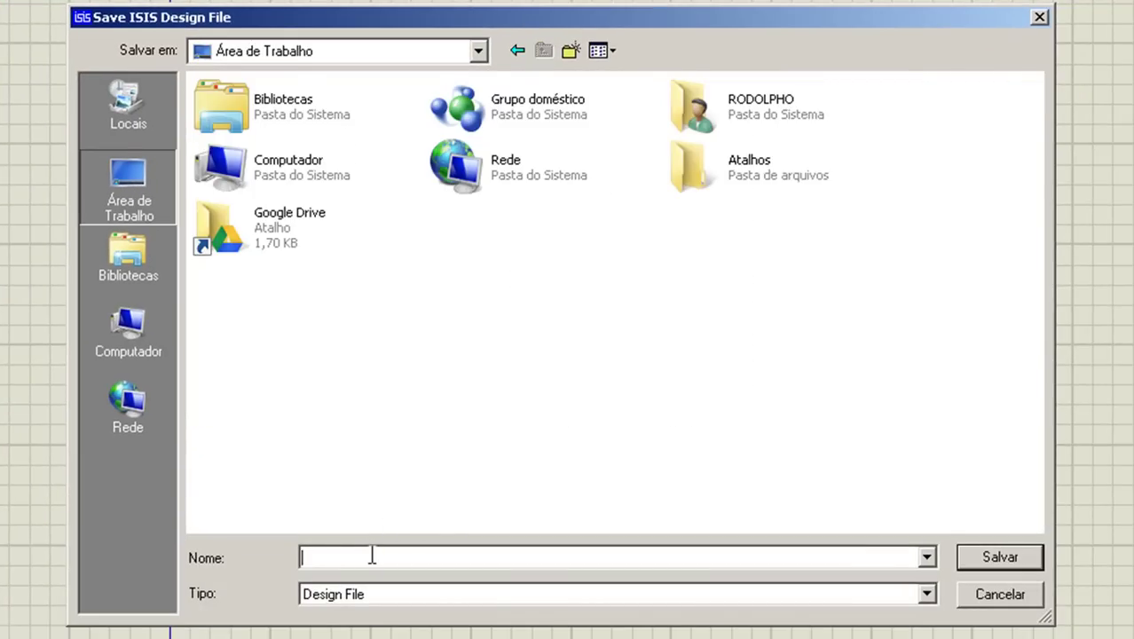
Create a new folder named Porta Logica_E on the desktop from within the save dialog
{"action": "left_click", "coordinate": [570, 53]}
{"action": "key", "text": "Caps_Lock"}
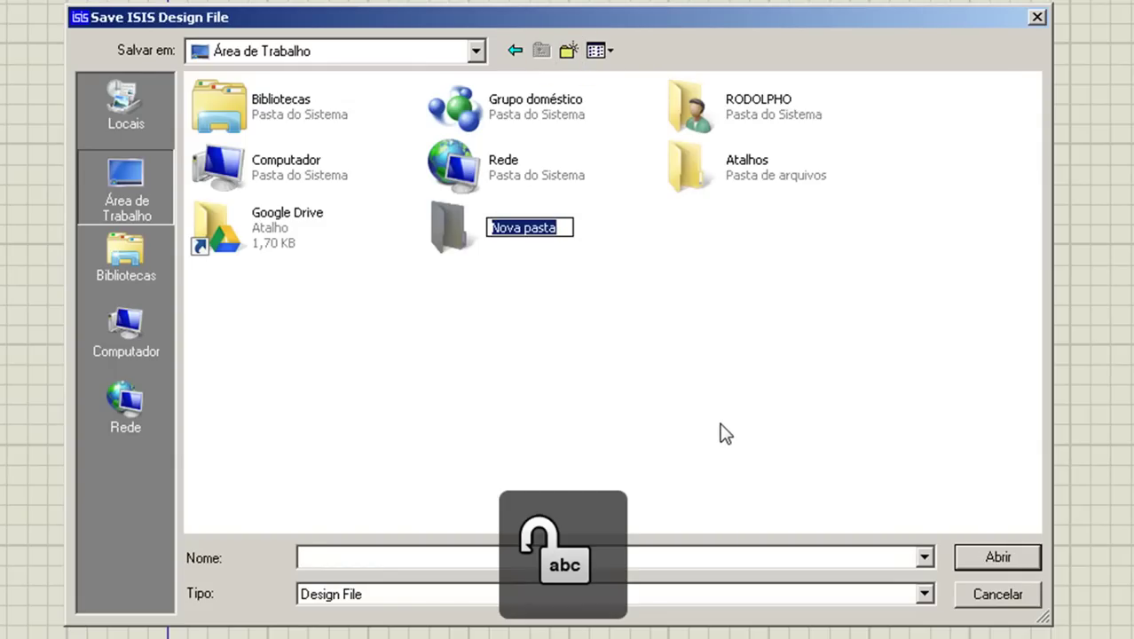
{"action": "type", "text": "p"}
{"action": "key", "text": "Caps_Lock"}
{"action": "type", "text": "P"}
{"action": "key", "text": "Caps_Lock"}
{"action": "type", "text": "o"}
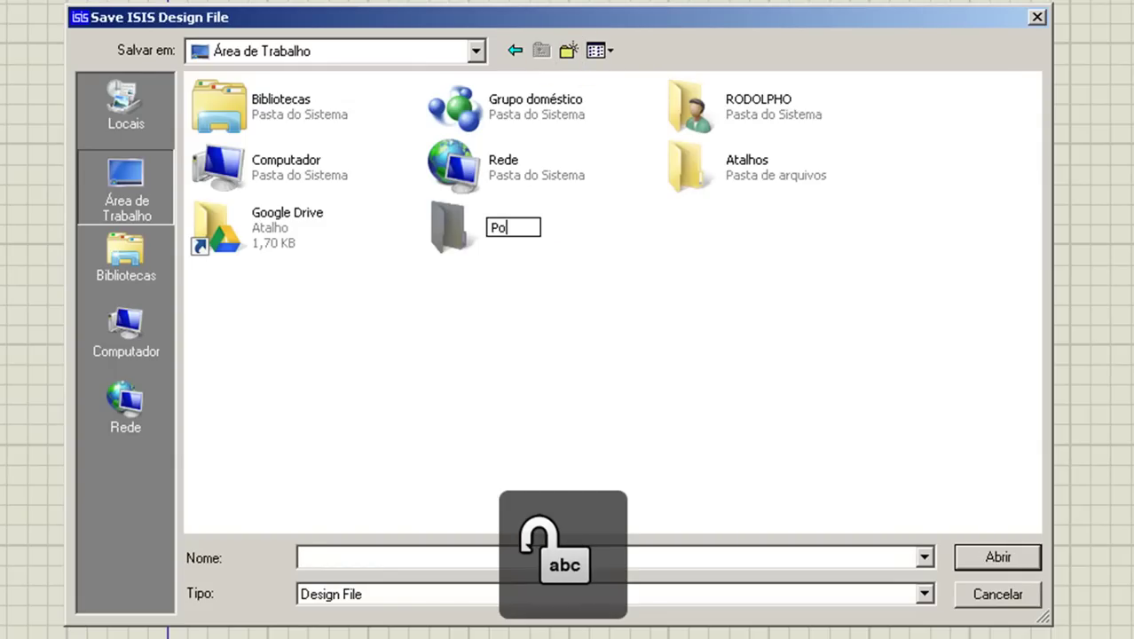
{"action": "type", "text": "rta"}
{"action": "key", "text": "Caps_Lock"}
{"action": "type", "text": "L"}
{"action": "key", "text": "Caps_Lock"}
{"action": "type", "text": "ogica"}
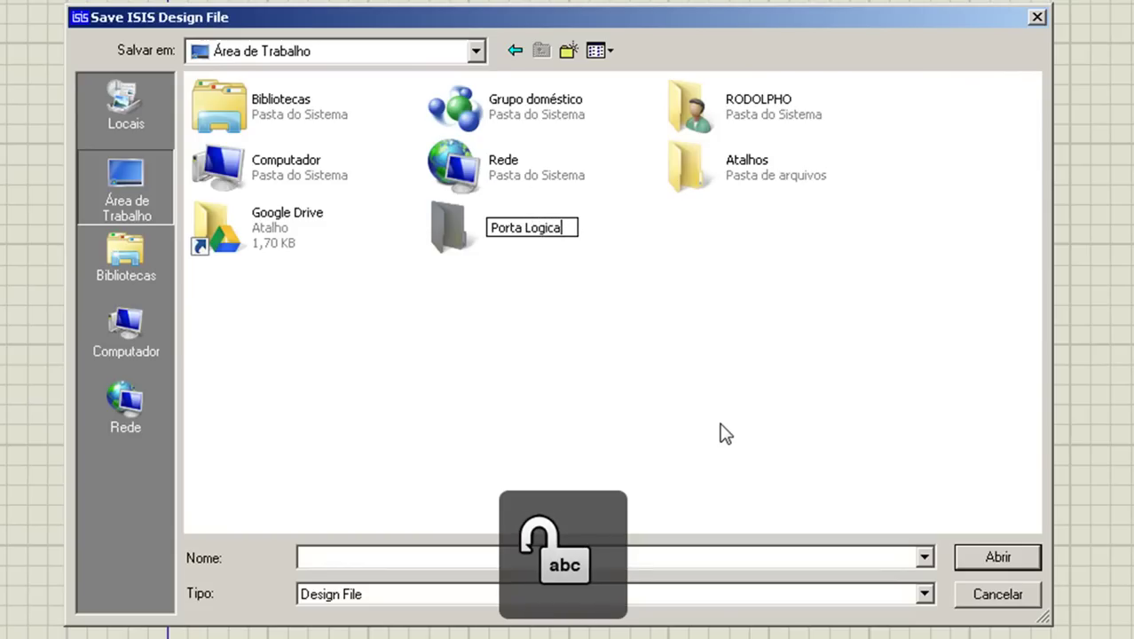
{"action": "type", "text": "_"}
{"action": "key", "text": "Caps_Lock"}
{"action": "type", "text": "E"}
{"action": "key", "text": "Caps_Lock"}
{"action": "key", "text": "Return"}
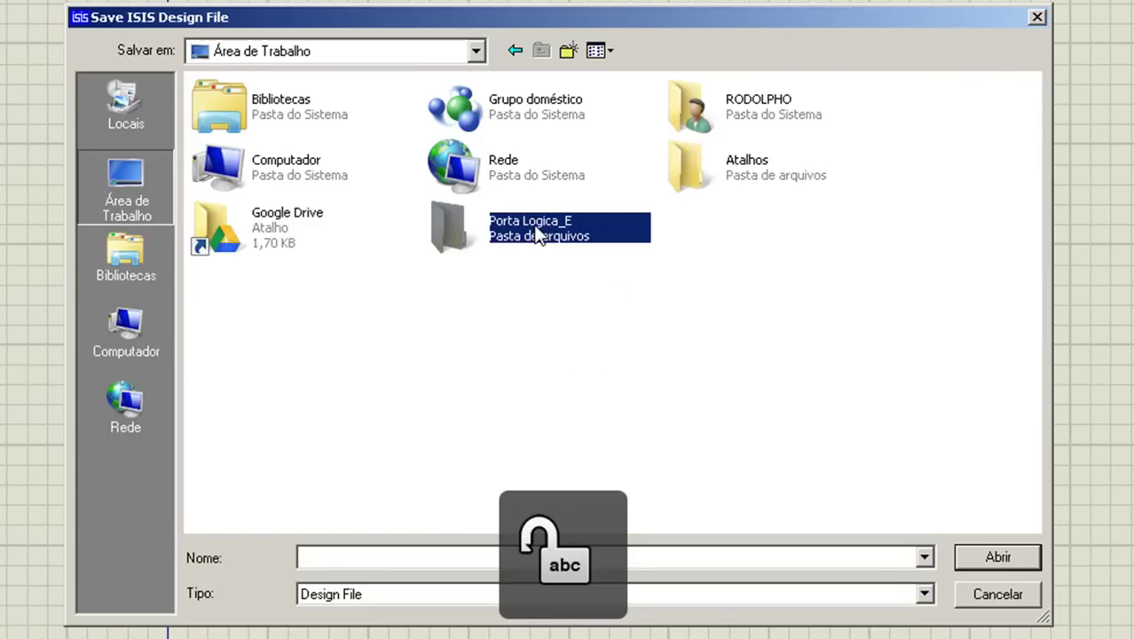
Save the design as Porta Logica_E inside the Porta Logica_E folder
{"action": "double_click", "coordinate": [546, 236]}
{"action": "left_click", "coordinate": [319, 557]}
{"action": "key", "text": "Caps_Lock"}
{"action": "type", "text": "P"}
{"action": "key", "text": "Caps_Lock"}
{"action": "type", "text": "orta Logica_"}
{"action": "key", "text": "Caps_Lock"}
{"action": "type", "text": "E"}
{"action": "key", "text": "Caps_Lock"}
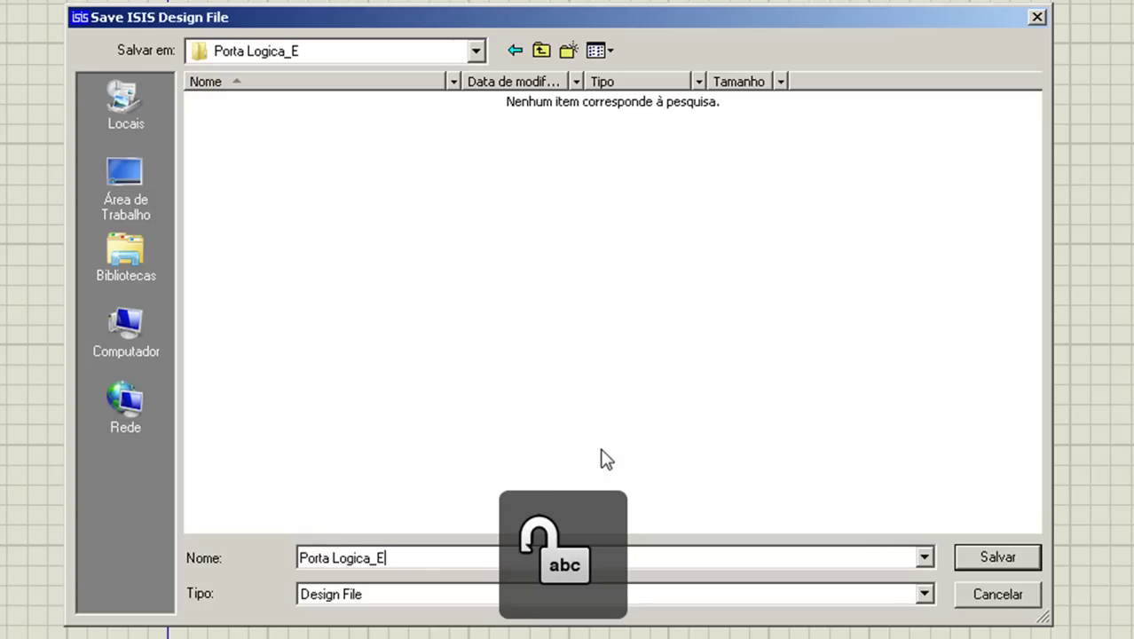
{"action": "left_click", "coordinate": [987, 555]}
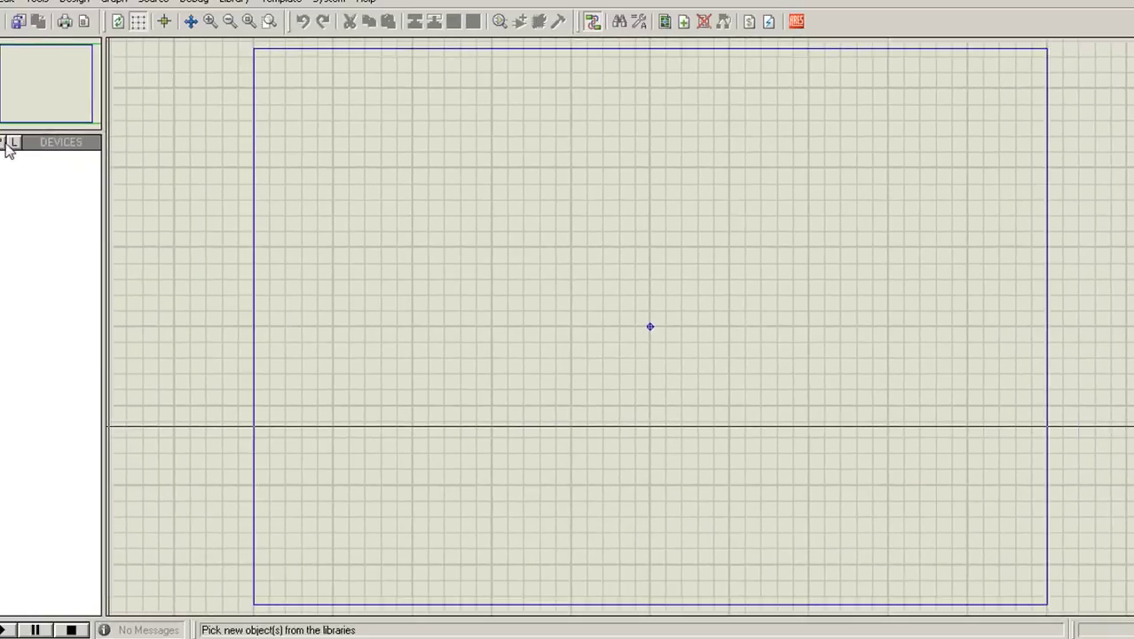
Search the device library for 7408 and add the 7408 and 7408.IEC AND gates to the device list
{"action": "left_click", "coordinate": [54, 152]}
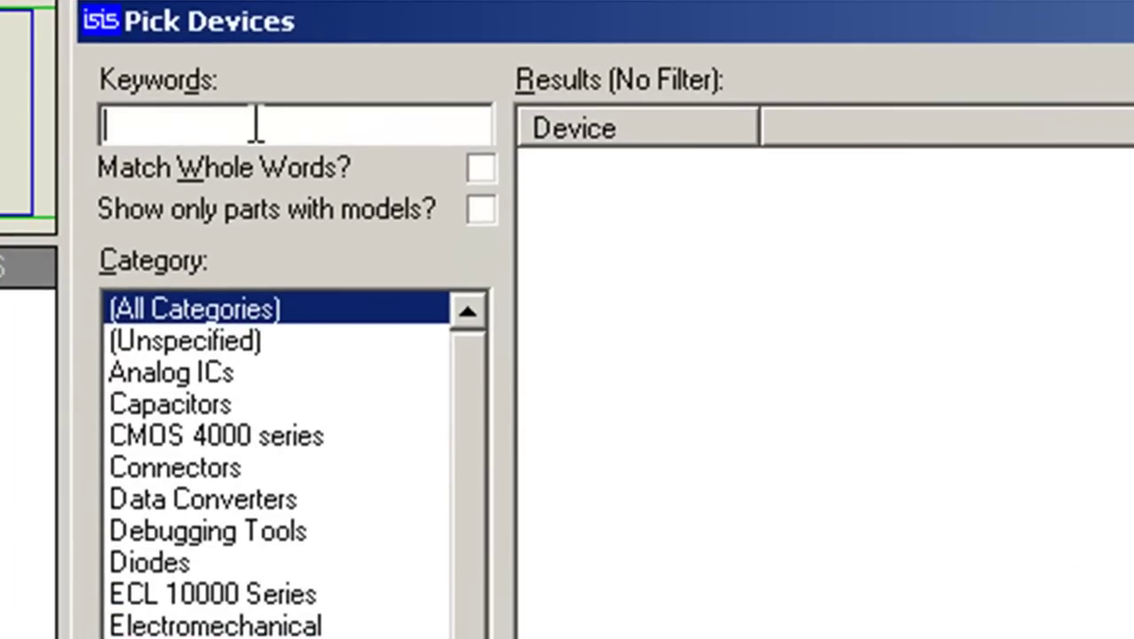
{"action": "type", "text": "7408"}
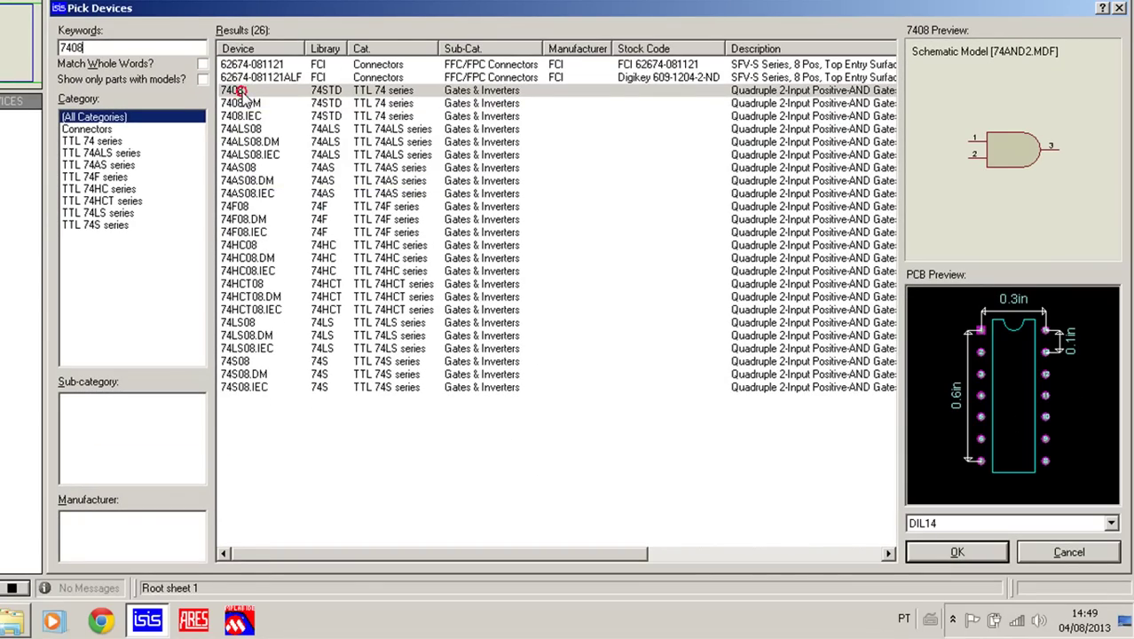
{"action": "left_click", "coordinate": [239, 93]}
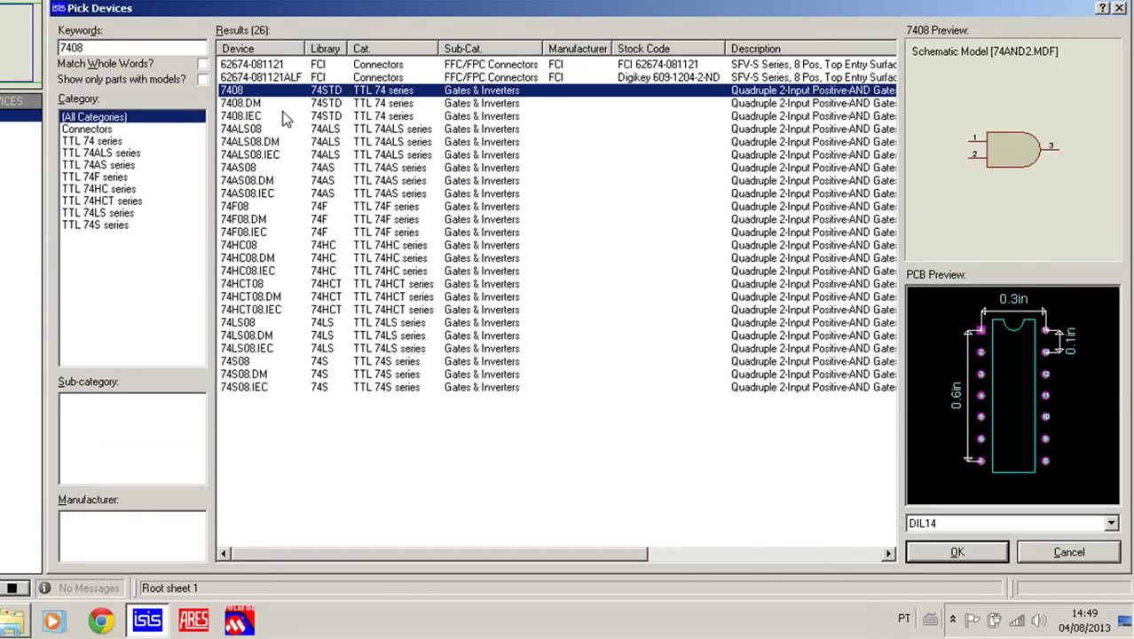
{"action": "left_click", "coordinate": [255, 116]}
{"action": "left_click", "coordinate": [249, 102]}
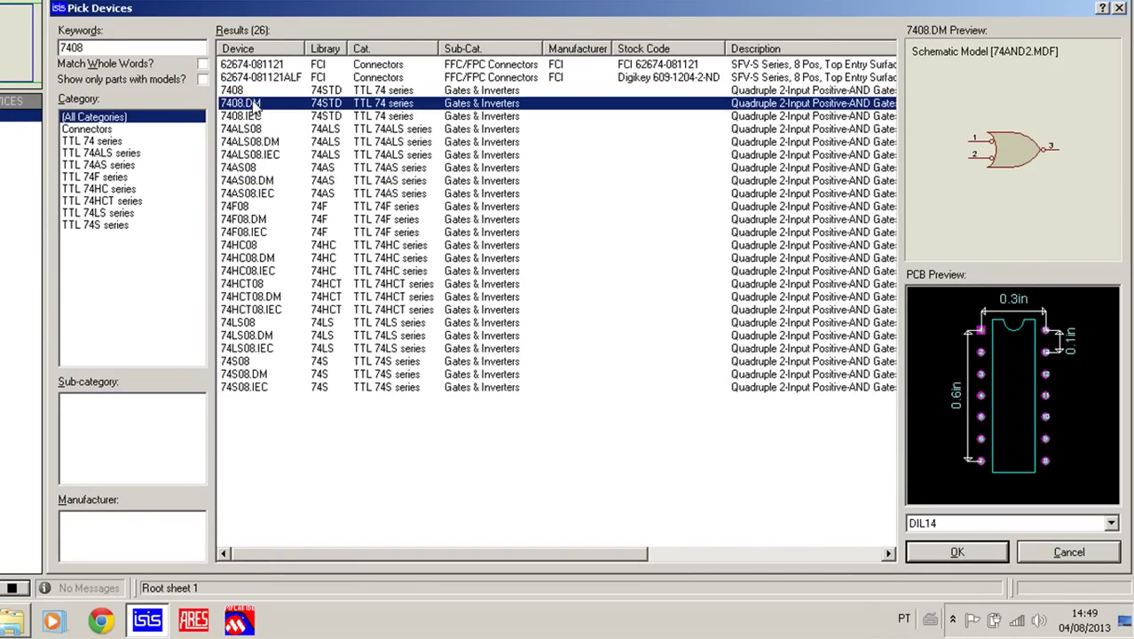
{"action": "left_click", "coordinate": [241, 90]}
{"action": "left_click", "coordinate": [251, 117]}
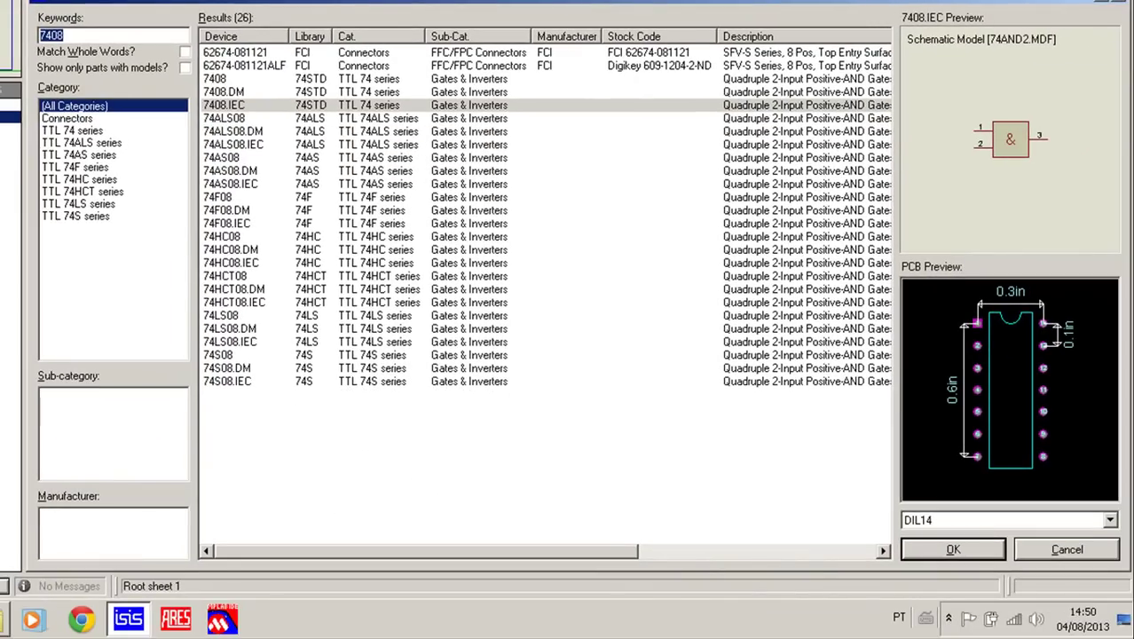
Search the library for 4081, add the 4081 and 4081.IEC gates to the device list, and close the picker
{"action": "type", "text": "4081"}
{"action": "left_click", "coordinate": [434, 53]}
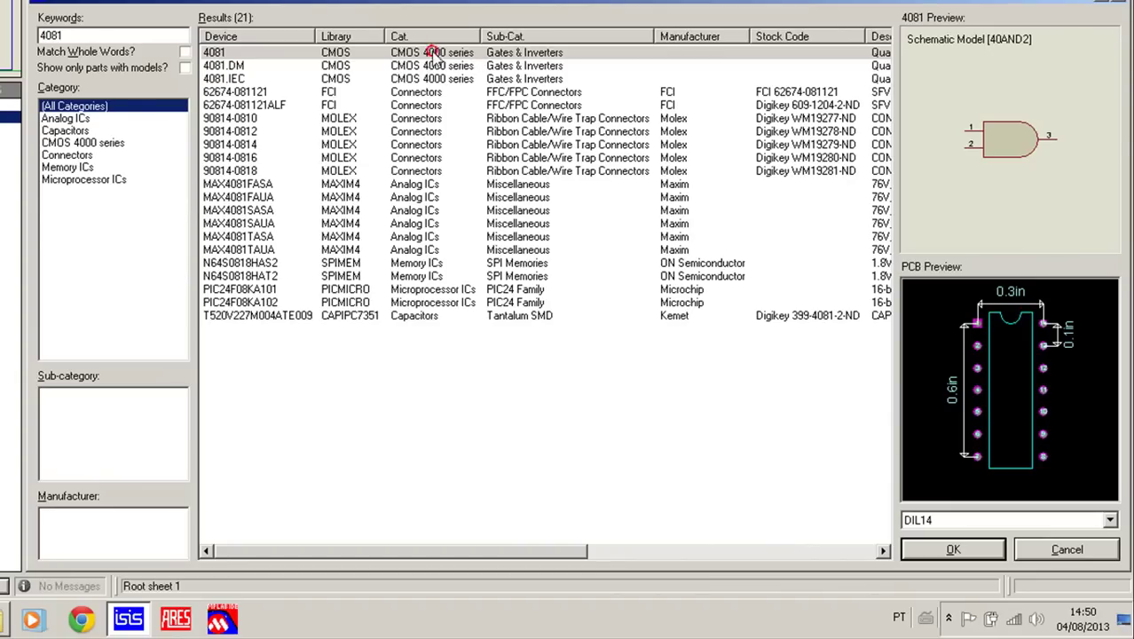
{"action": "left_click", "coordinate": [434, 52]}
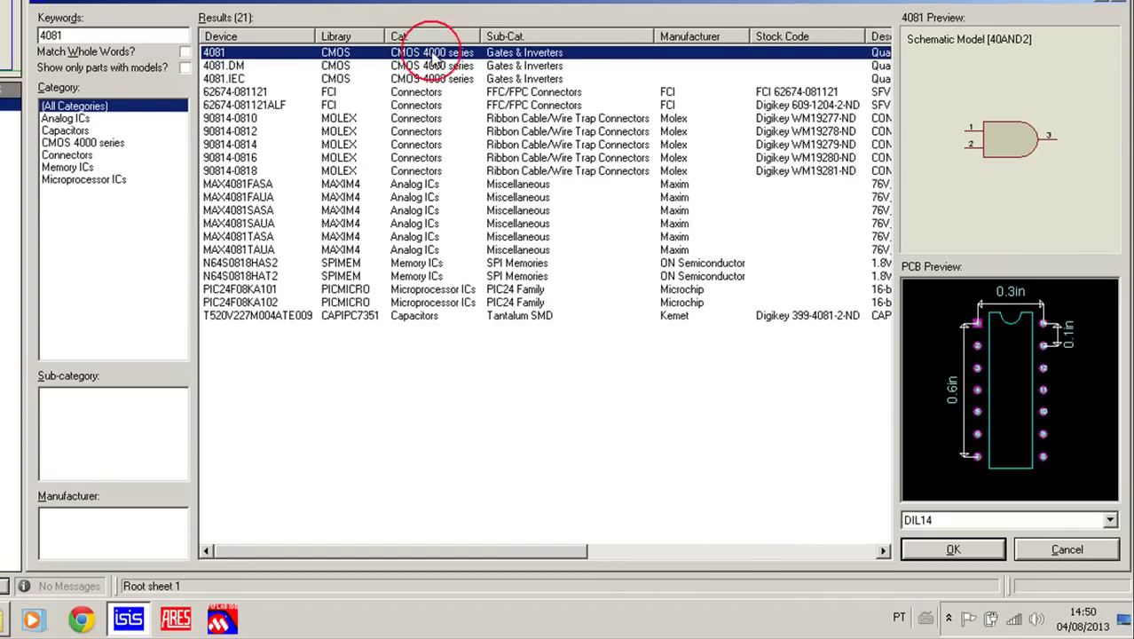
{"action": "left_click", "coordinate": [374, 79]}
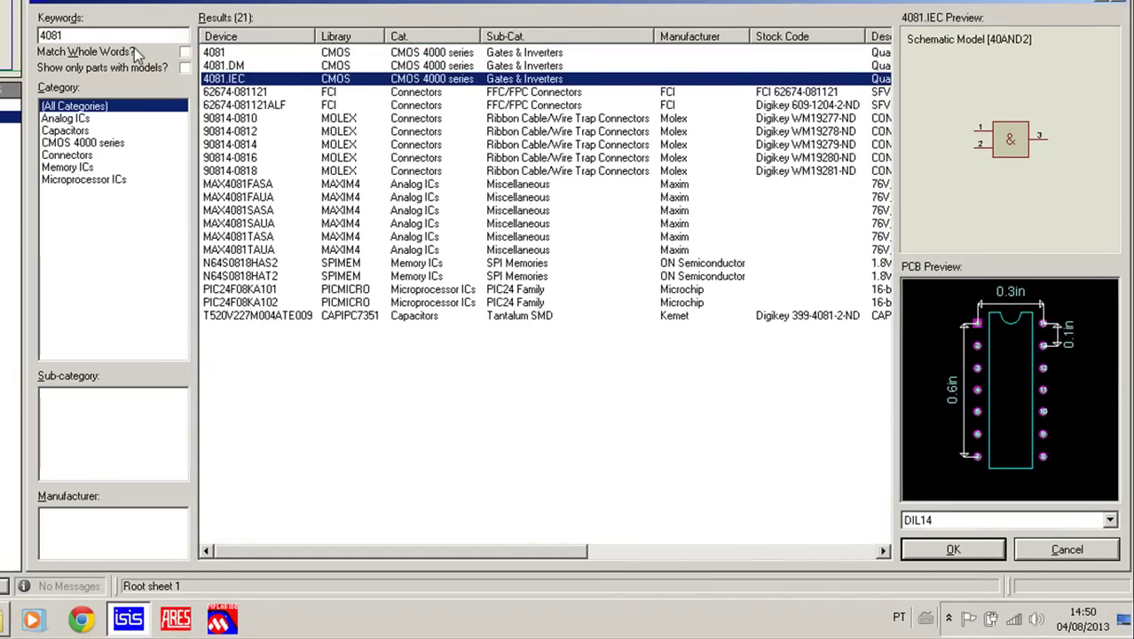
{"action": "key", "text": "Return"}
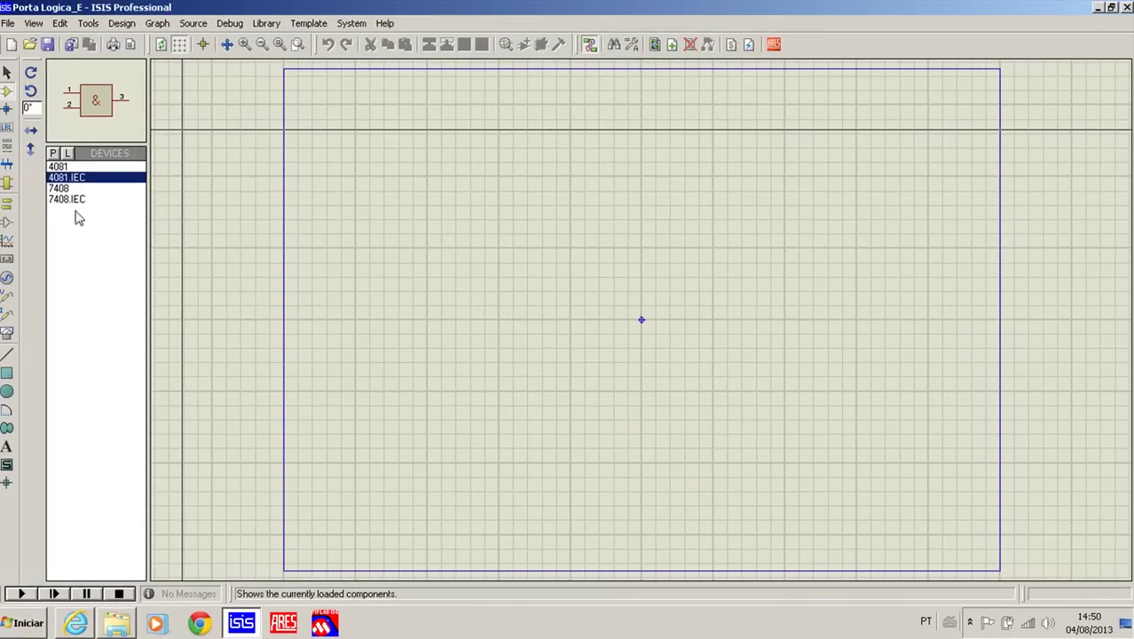
Place a 7408 AND gate in the upper part of the sheet
{"action": "left_click", "coordinate": [20, 166]}
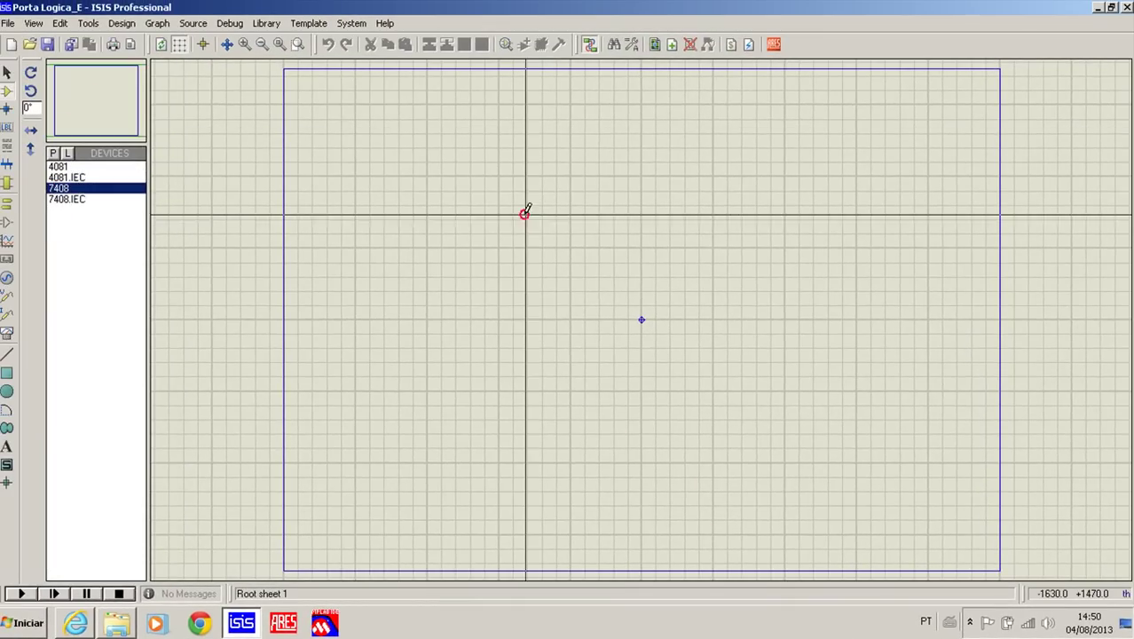
{"action": "left_click", "coordinate": [524, 213]}
{"action": "left_click", "coordinate": [587, 199]}
{"action": "scroll", "coordinate": [587, 200], "scroll_direction": "up", "scroll_amount": 3}
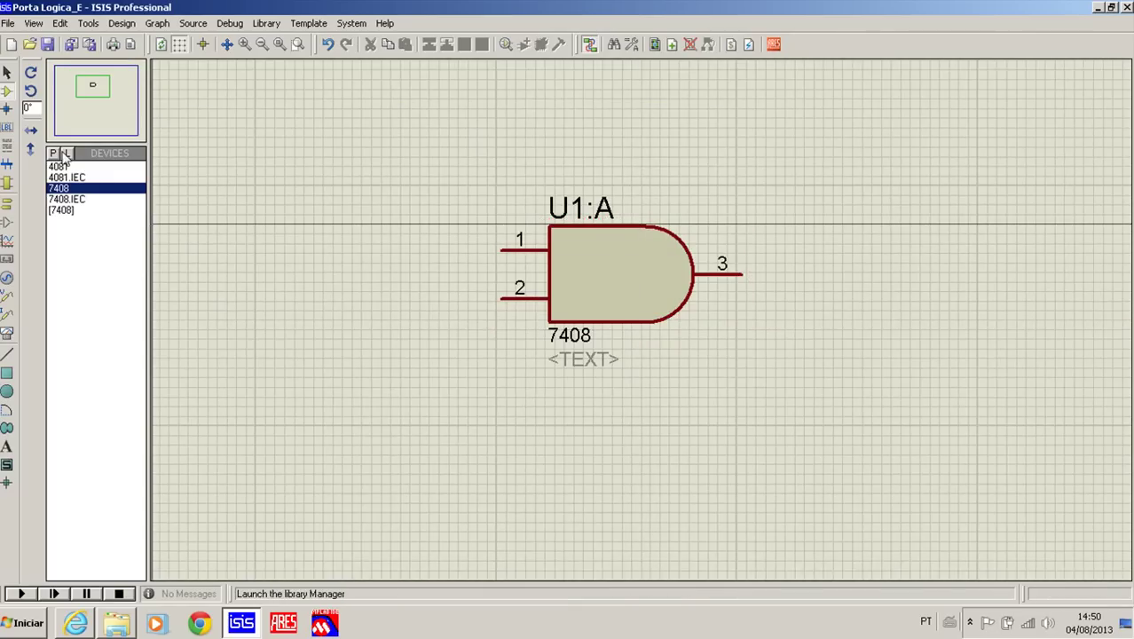
Place a 4081 gate below the 7408 and a 4081.IEC gate to its right
{"action": "left_click", "coordinate": [58, 166]}
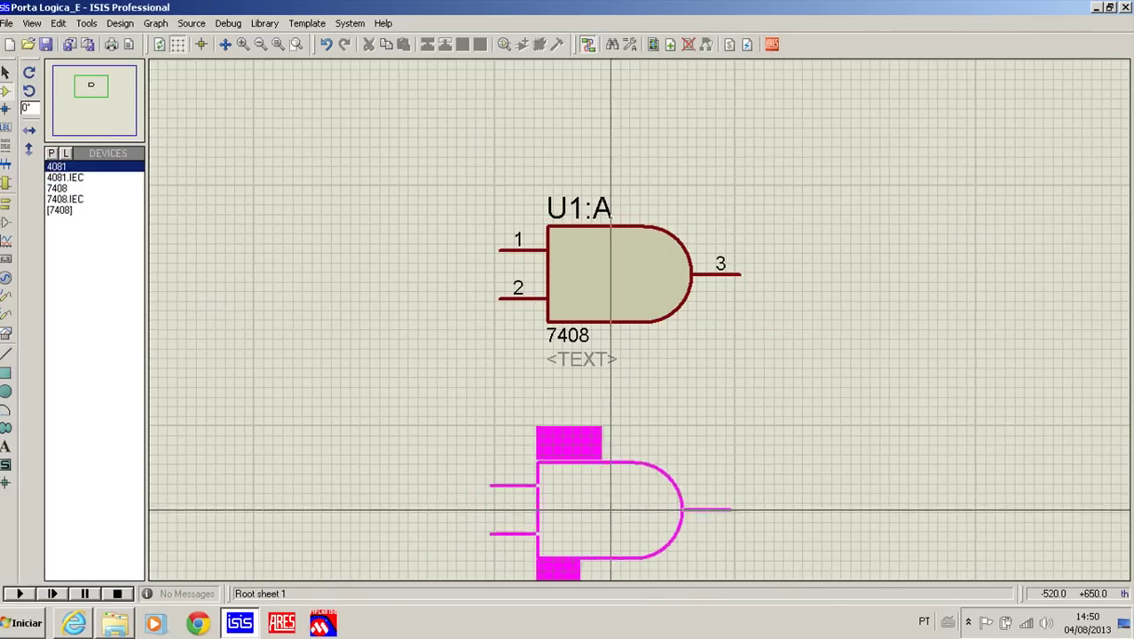
{"action": "left_click", "coordinate": [612, 510]}
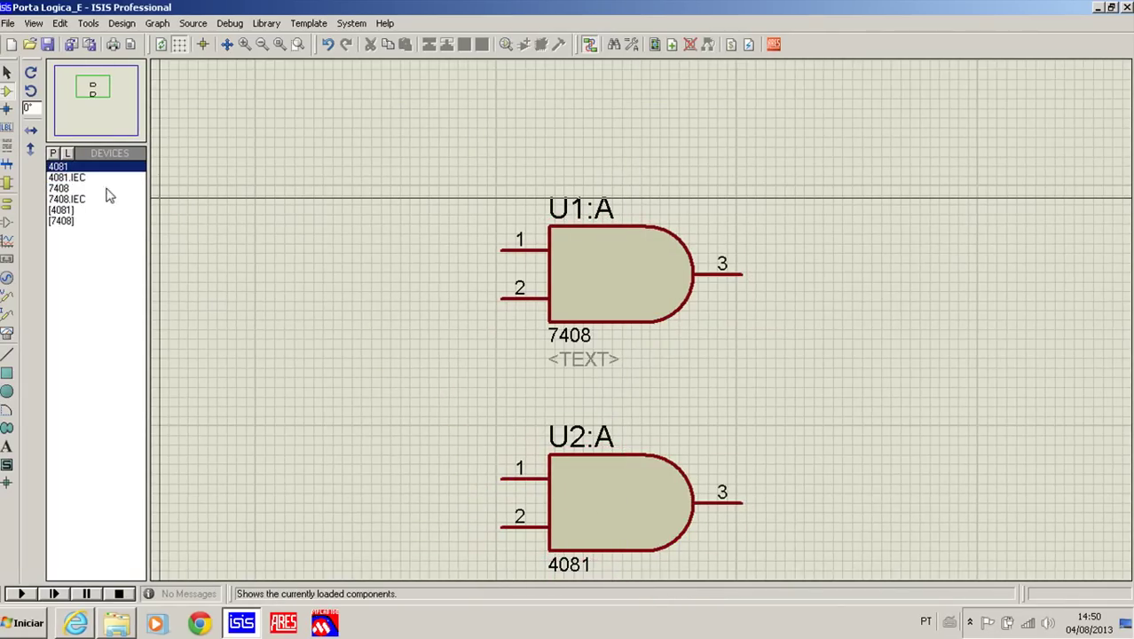
{"action": "left_click", "coordinate": [71, 177]}
{"action": "left_click", "coordinate": [886, 238]}
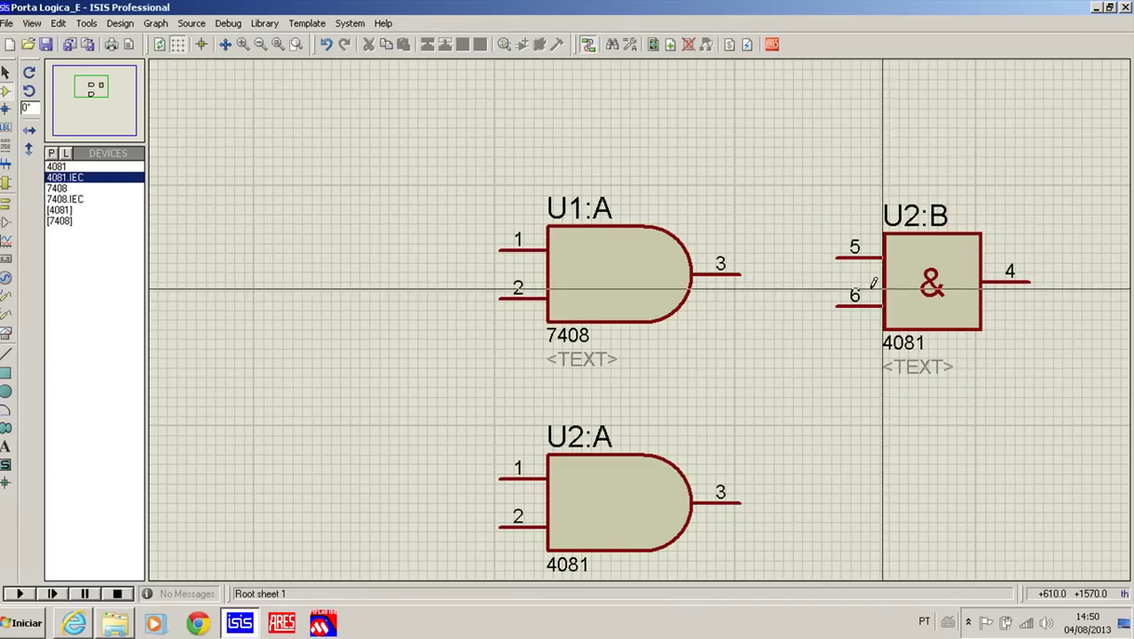
Delete the 4081.IEC, 4081 and 7408 gates from the schematic
{"action": "right_click", "coordinate": [919, 285]}
{"action": "right_click", "coordinate": [919, 282]}
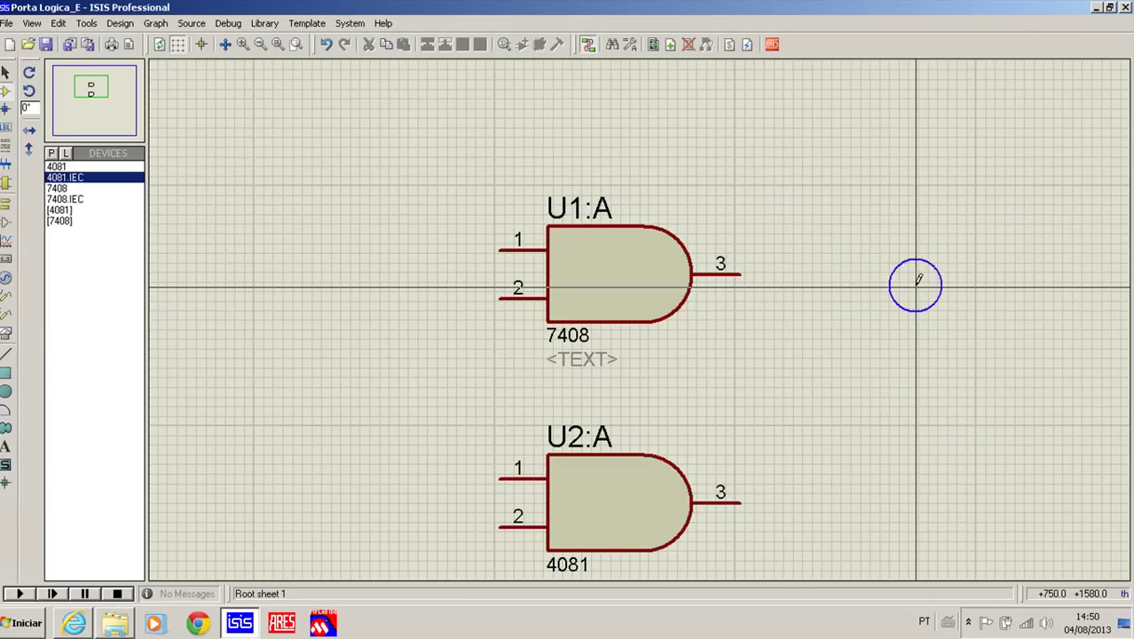
{"action": "right_click", "coordinate": [648, 477]}
{"action": "right_click", "coordinate": [649, 474]}
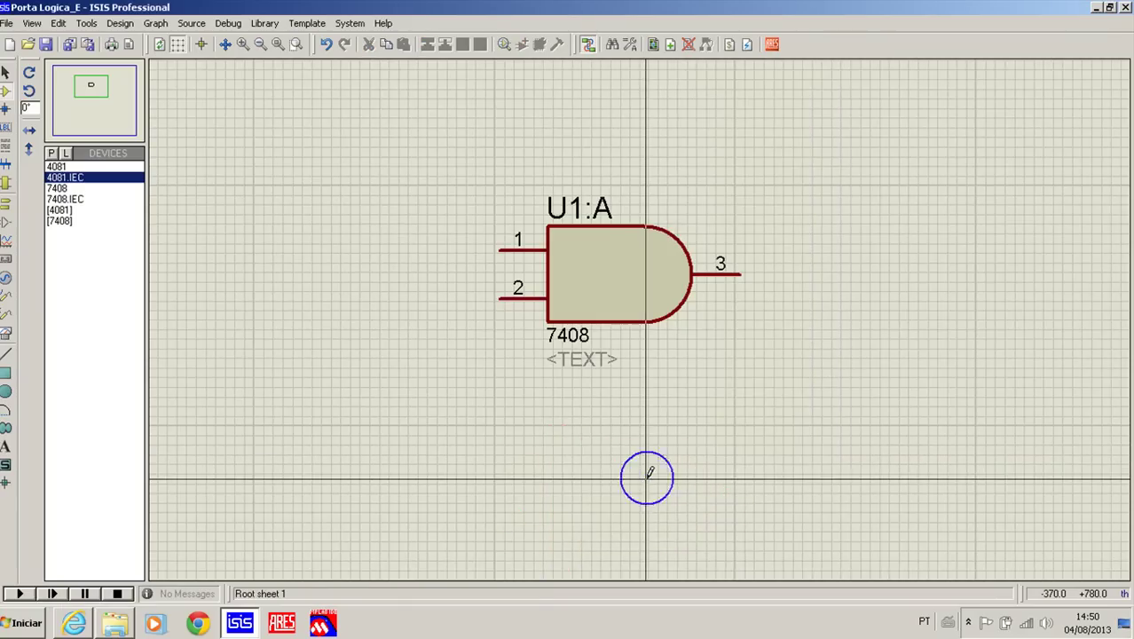
{"action": "right_click", "coordinate": [628, 284]}
{"action": "right_click", "coordinate": [630, 286]}
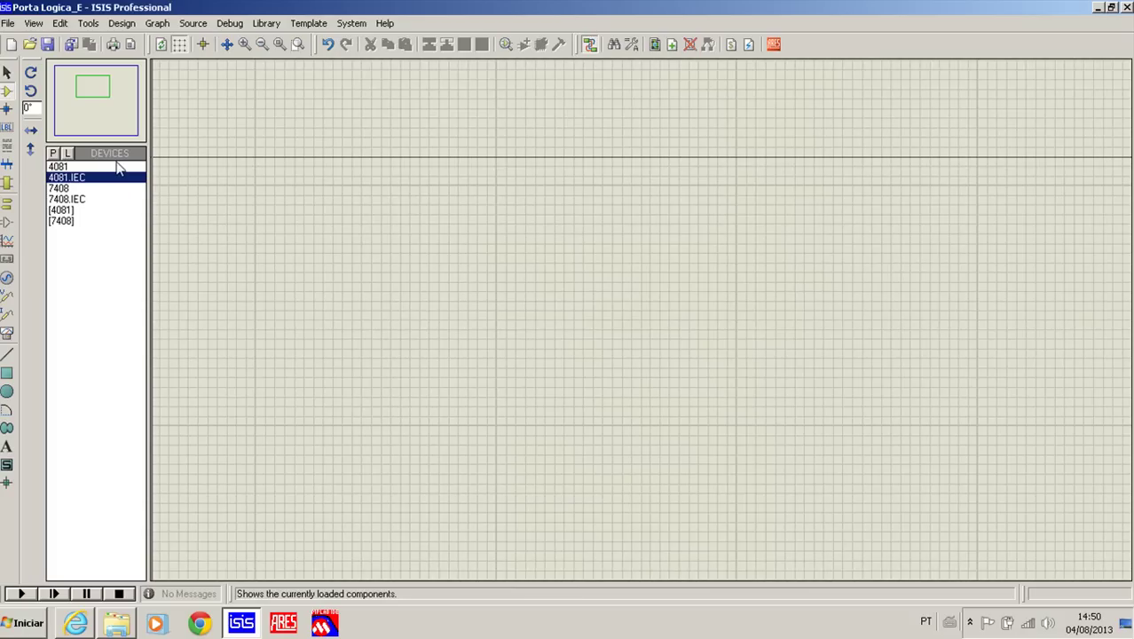
Try placing and repositioning a 4081 gate on the empty sheet, and remove it
{"action": "left_click", "coordinate": [59, 167]}
{"action": "left_click", "coordinate": [399, 213]}
{"action": "left_click", "coordinate": [404, 220]}
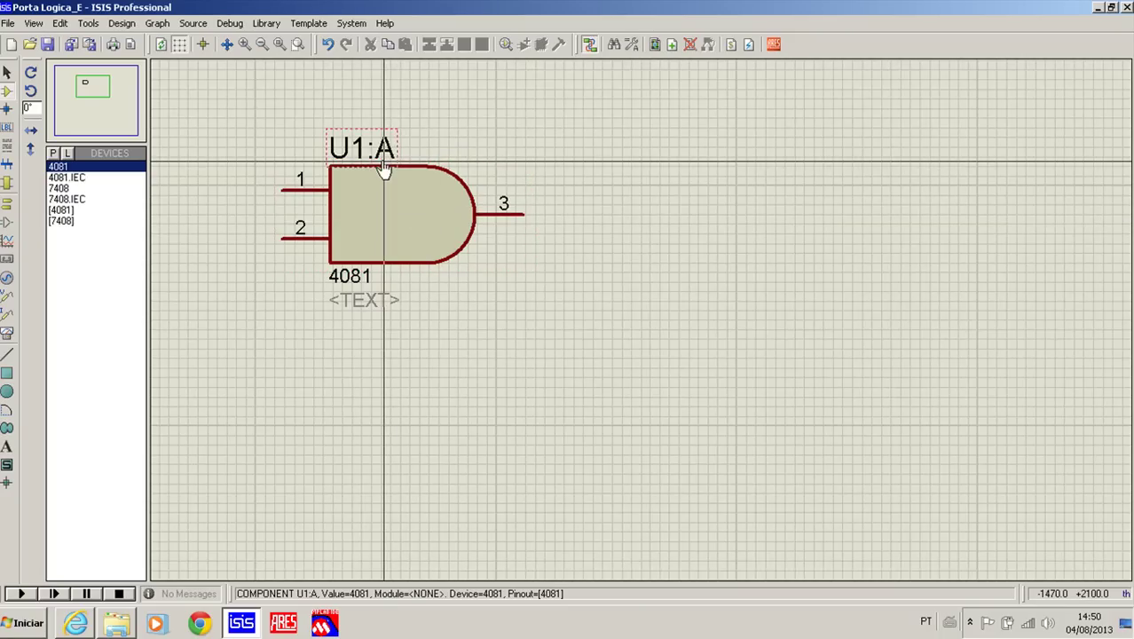
{"action": "left_click_drag", "start_coordinate": [370, 215], "coordinate": [523, 240]}
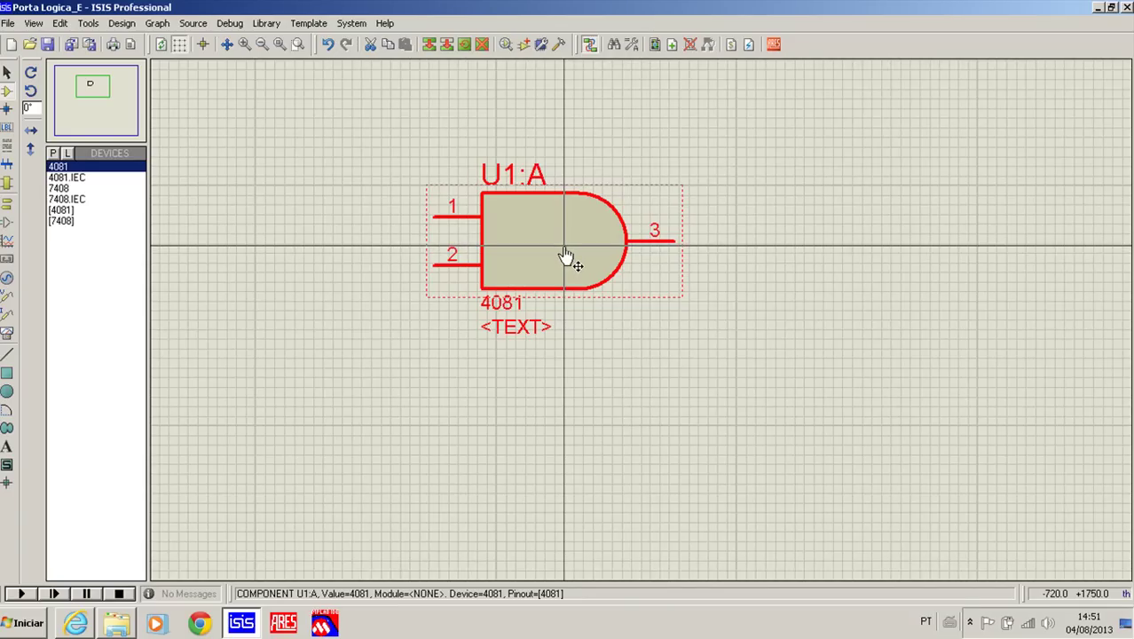
{"action": "key", "text": "Delete"}
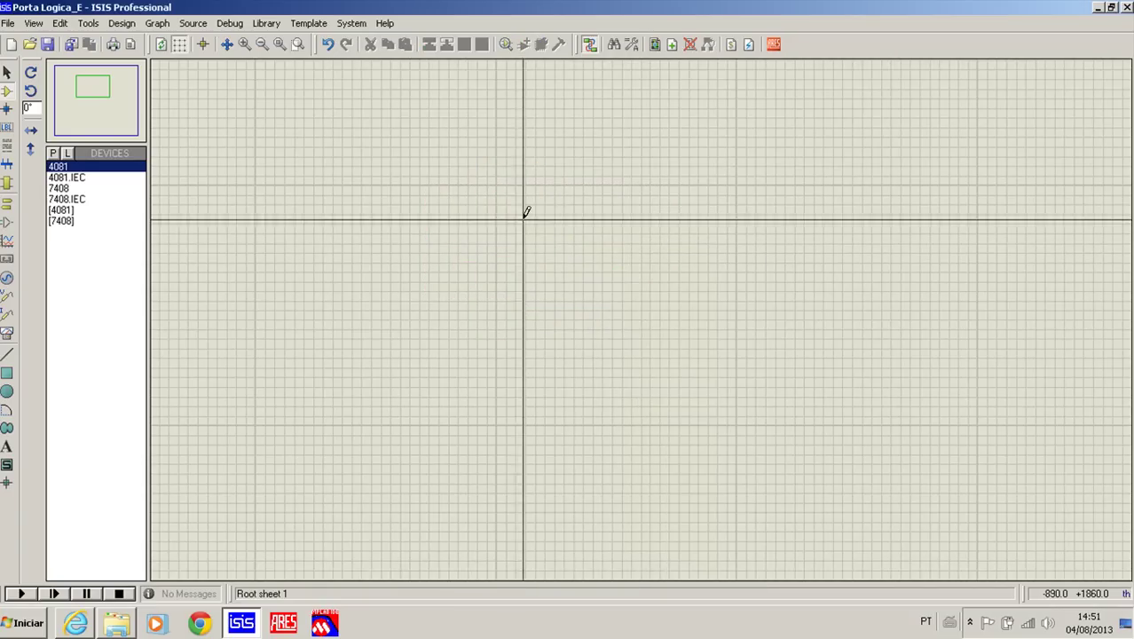
Browse the AND gate primitives in the device library, previewing AND and the variants from AND_2 to AND_8
{"action": "left_click", "coordinate": [53, 155]}
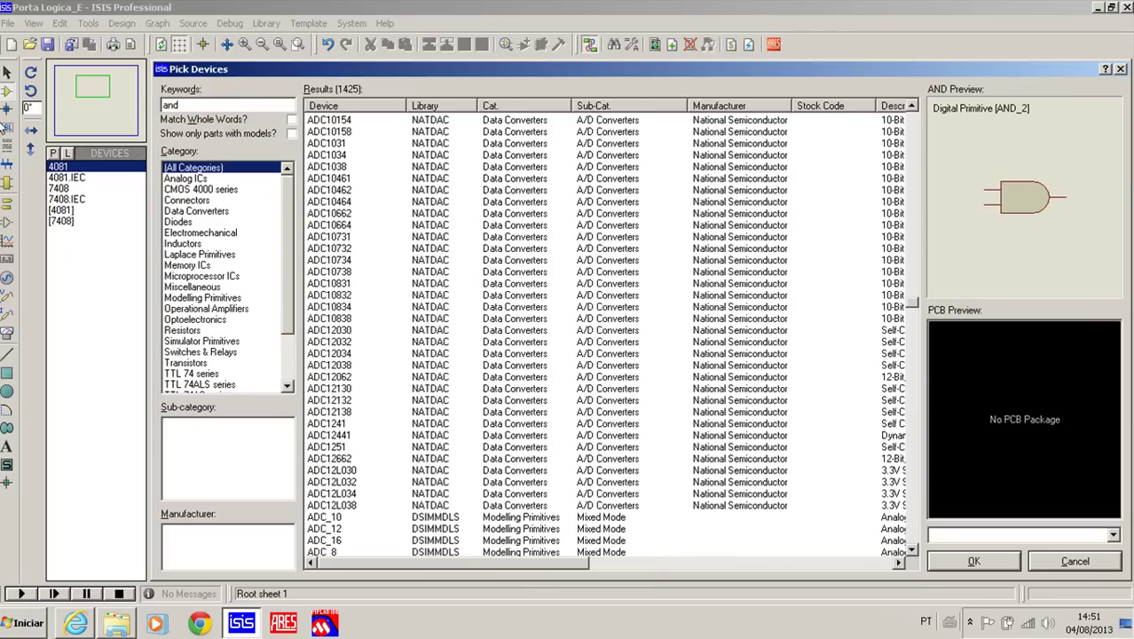
{"action": "scroll", "coordinate": [393, 419], "scroll_direction": "down", "scroll_amount": 4}
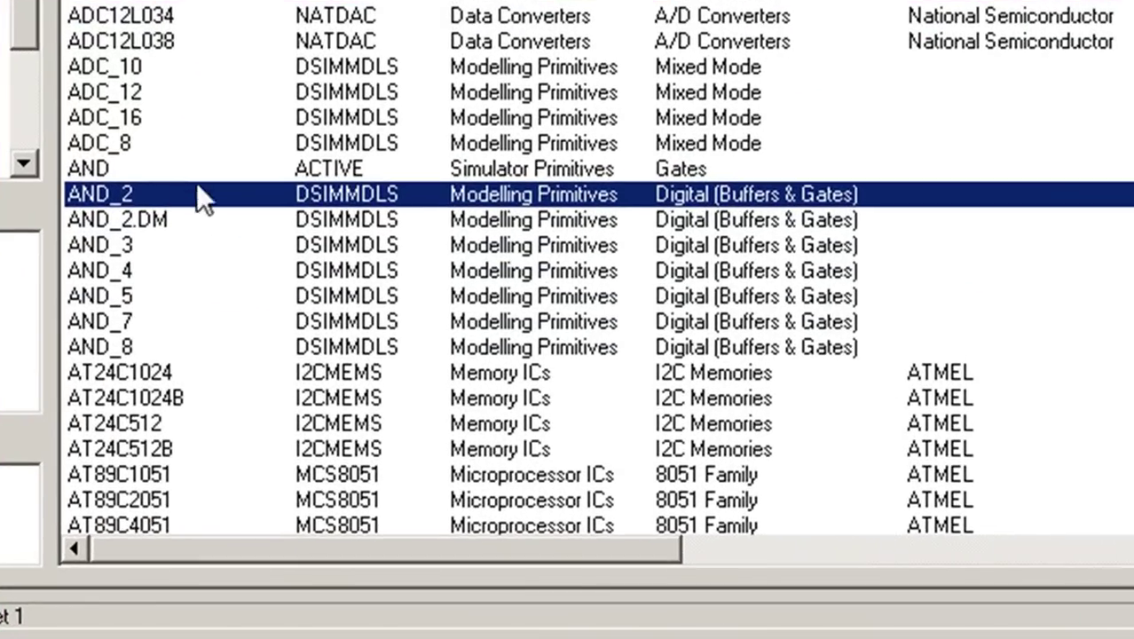
{"action": "left_click", "coordinate": [108, 168]}
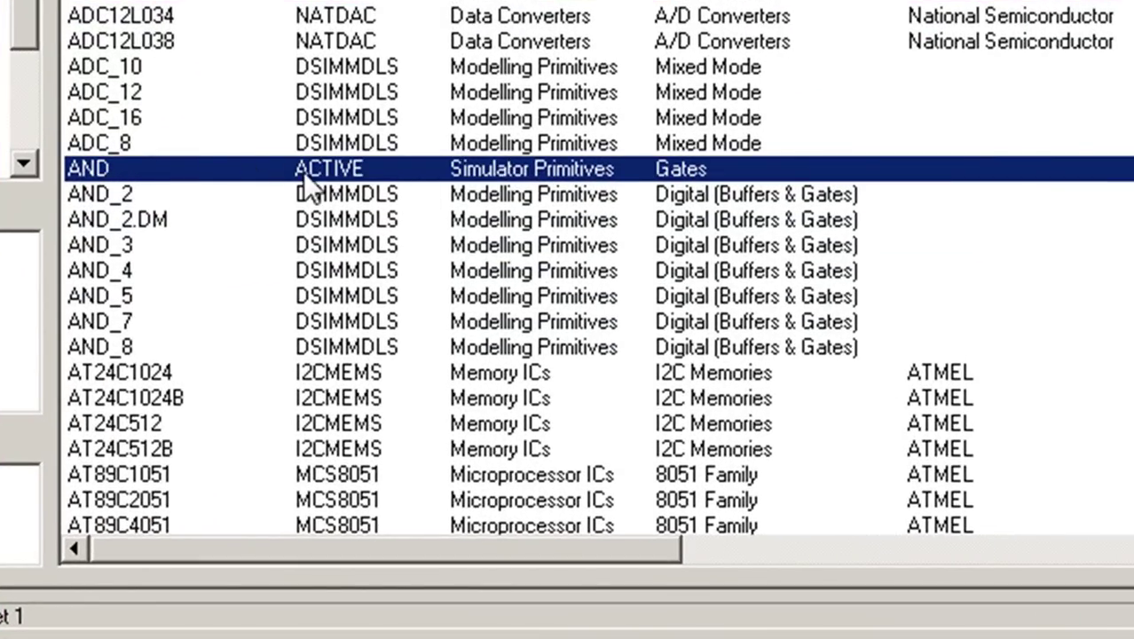
{"action": "left_click", "coordinate": [328, 193]}
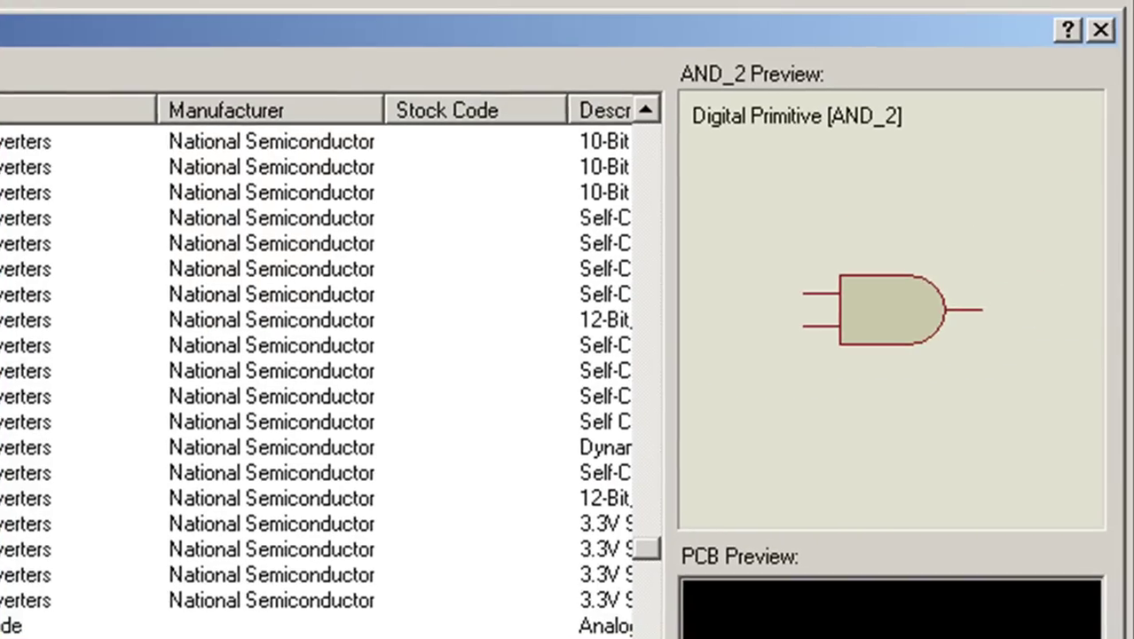
{"action": "key", "text": "Down"}
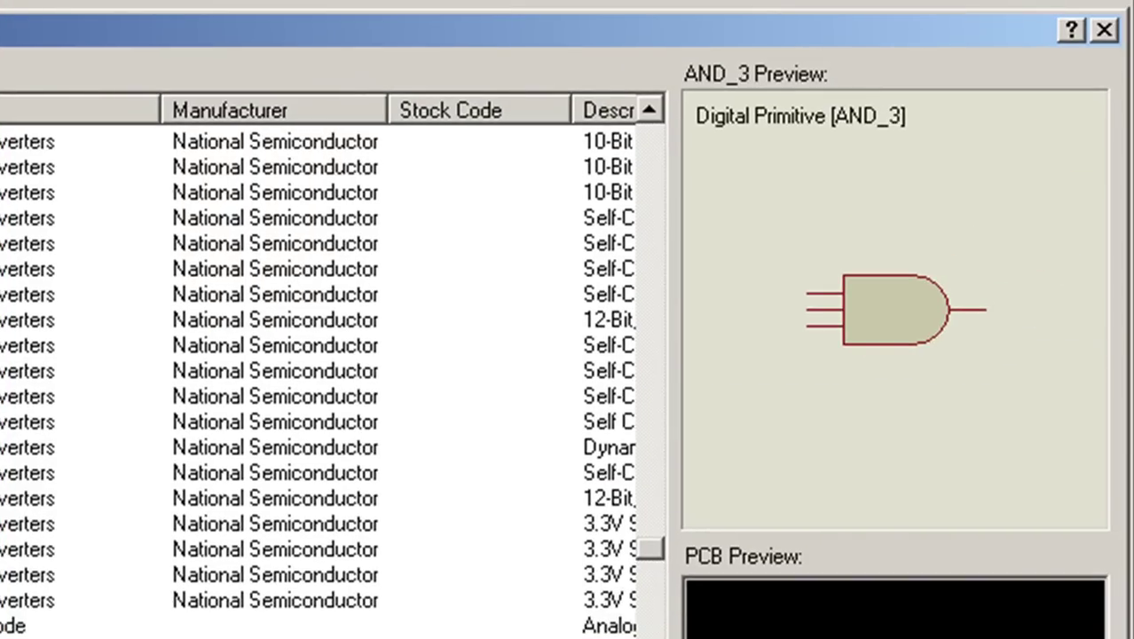
{"action": "key", "text": "Down"}
{"action": "key", "text": "Down"}
{"action": "key", "text": "Down"}
{"action": "key", "text": "Down"}
{"action": "key", "text": "Down"}
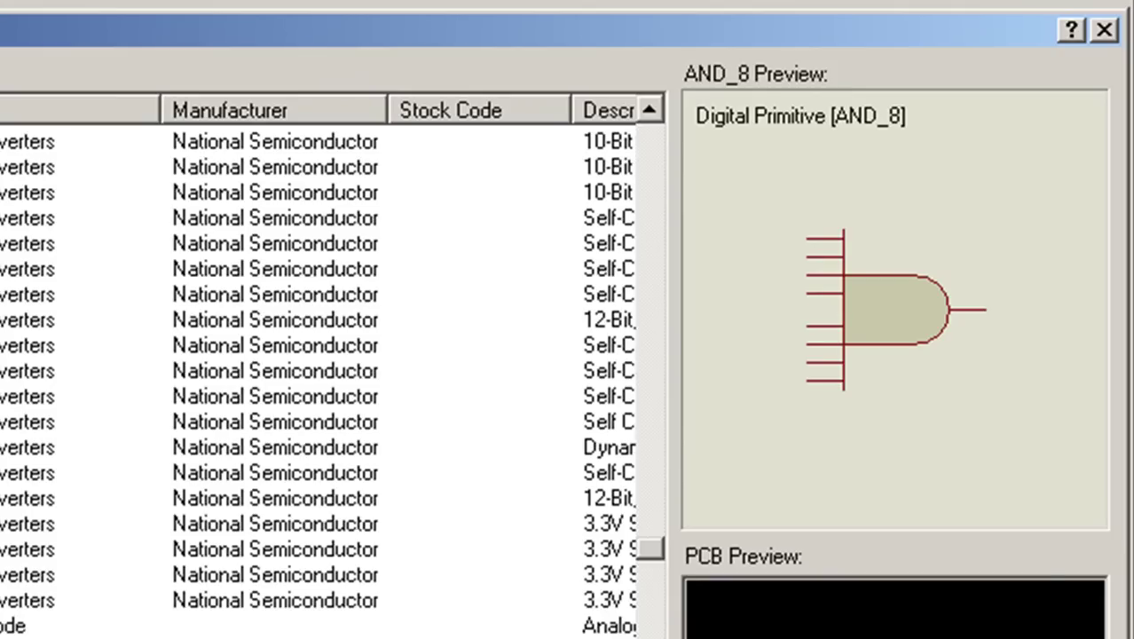
Add the AND_2 primitive and the BUTTON switch to the project's device list
{"action": "left_click", "coordinate": [224, 389]}
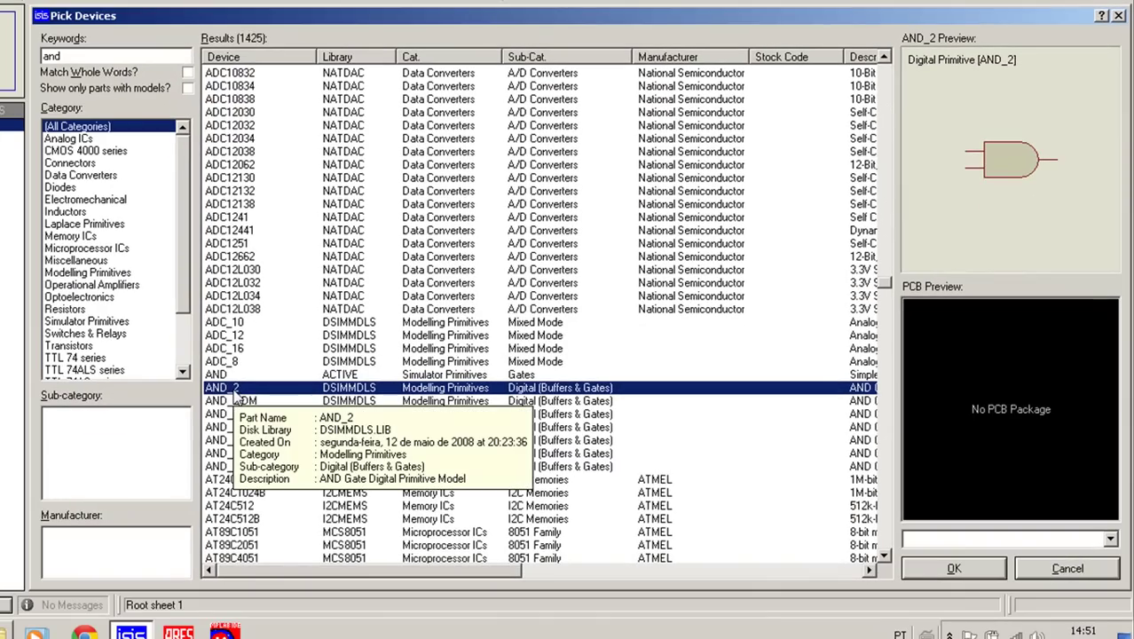
{"action": "double_click", "coordinate": [233, 389]}
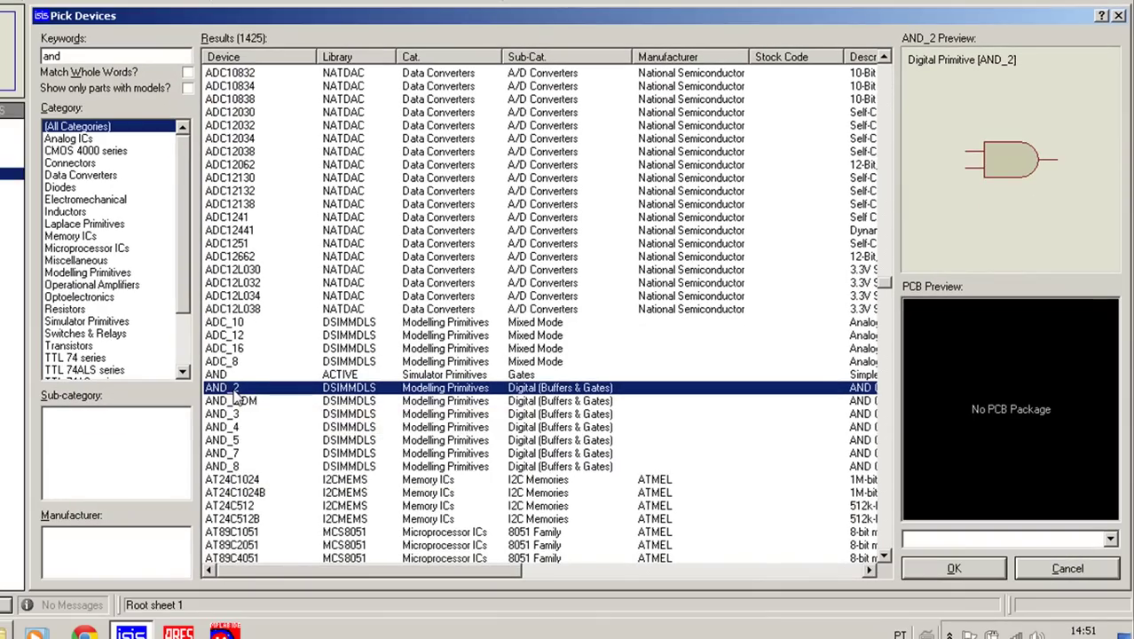
{"action": "double_click", "coordinate": [93, 59]}
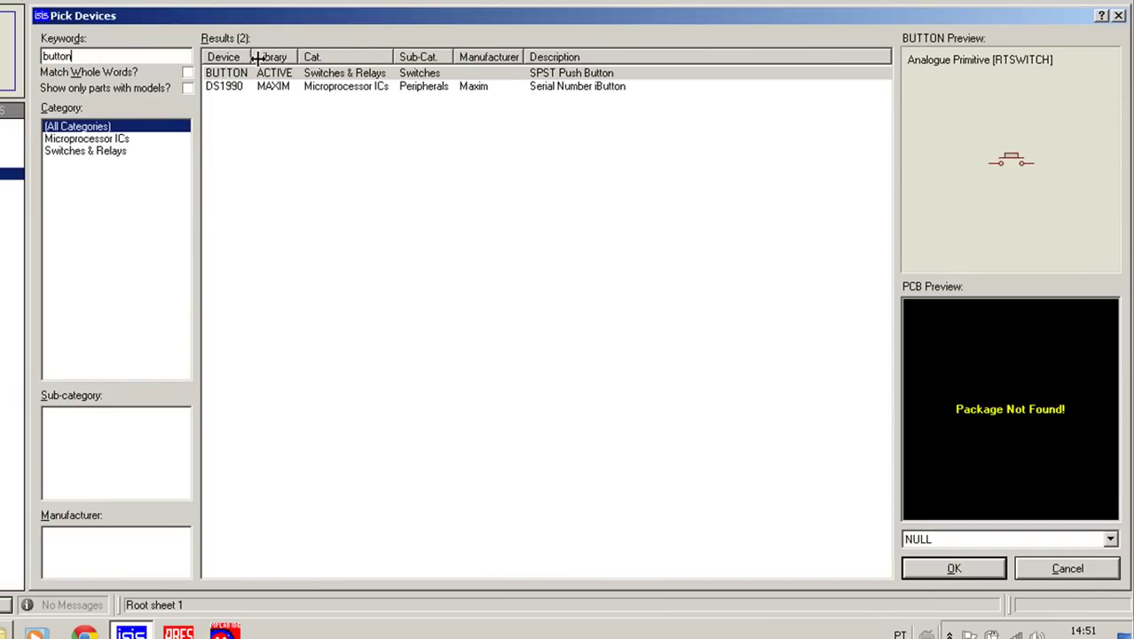
{"action": "double_click", "coordinate": [262, 76]}
Search the library for "minres 1k" and add the MINRES1K resistor to the device list
{"action": "double_click", "coordinate": [144, 59]}
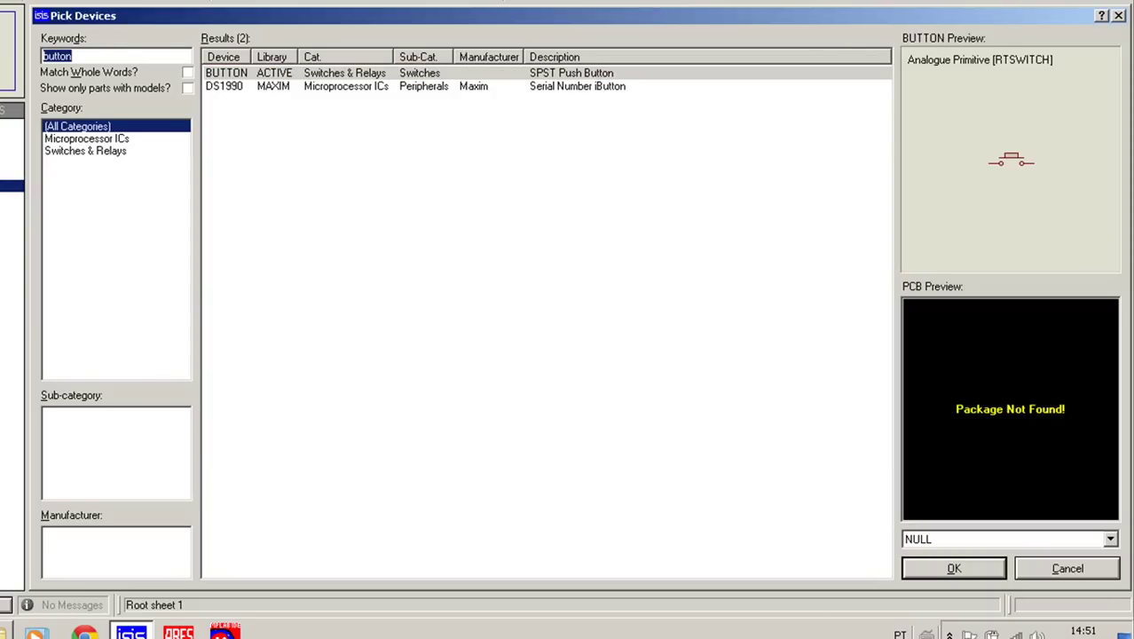
{"action": "type", "text": "minres 1k"}
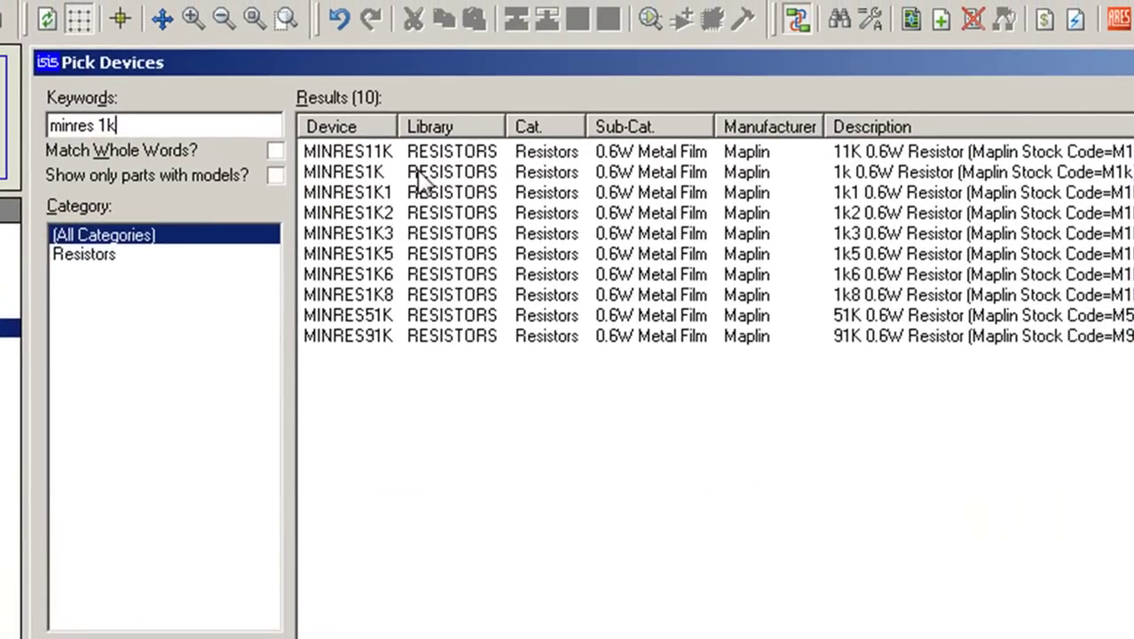
{"action": "left_click", "coordinate": [420, 175]}
Add the LED-YELLOW component and the MINRES330R resistor to the device list, searching for "led" and "minres 330"
{"action": "double_click", "coordinate": [116, 124]}
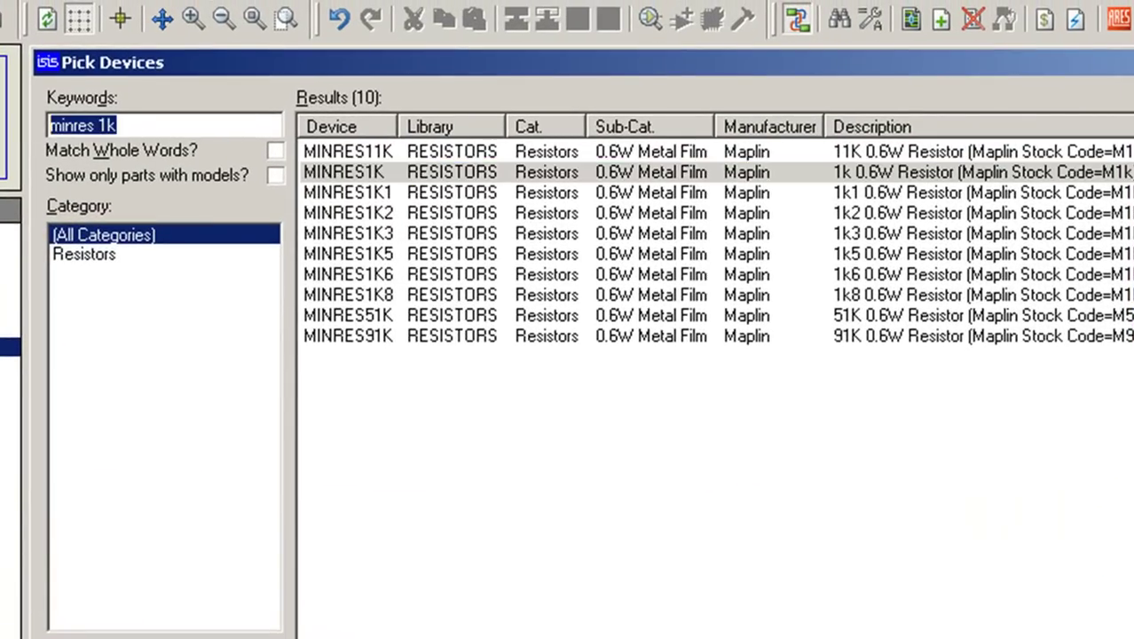
{"action": "key", "text": "BackSpace"}
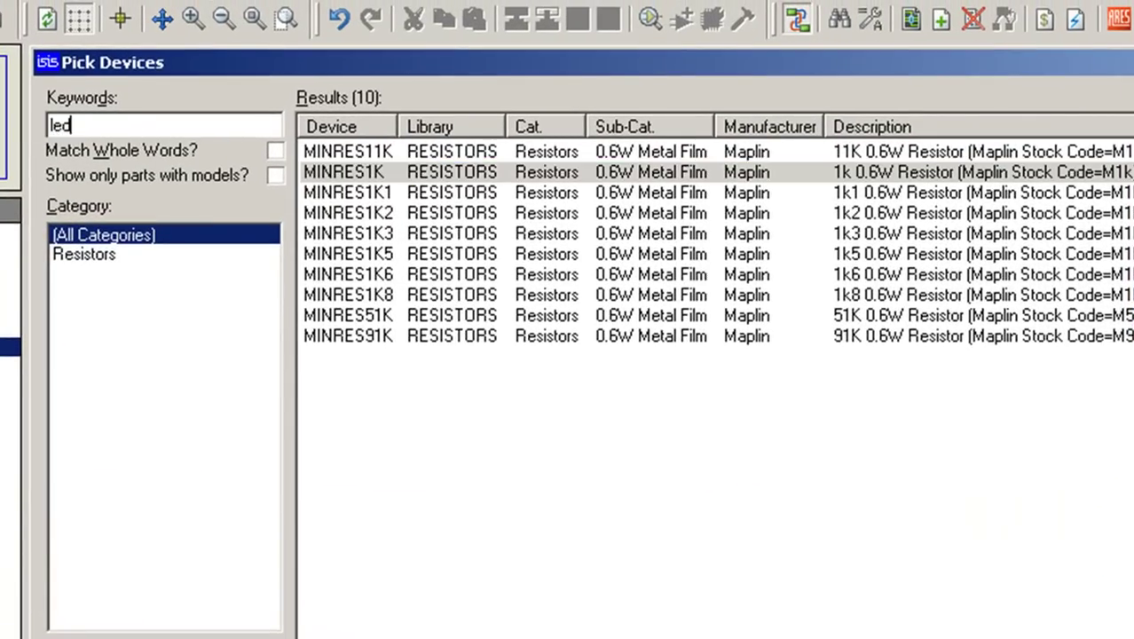
{"action": "scroll", "coordinate": [710, 390], "scroll_direction": "down", "scroll_amount": 4}
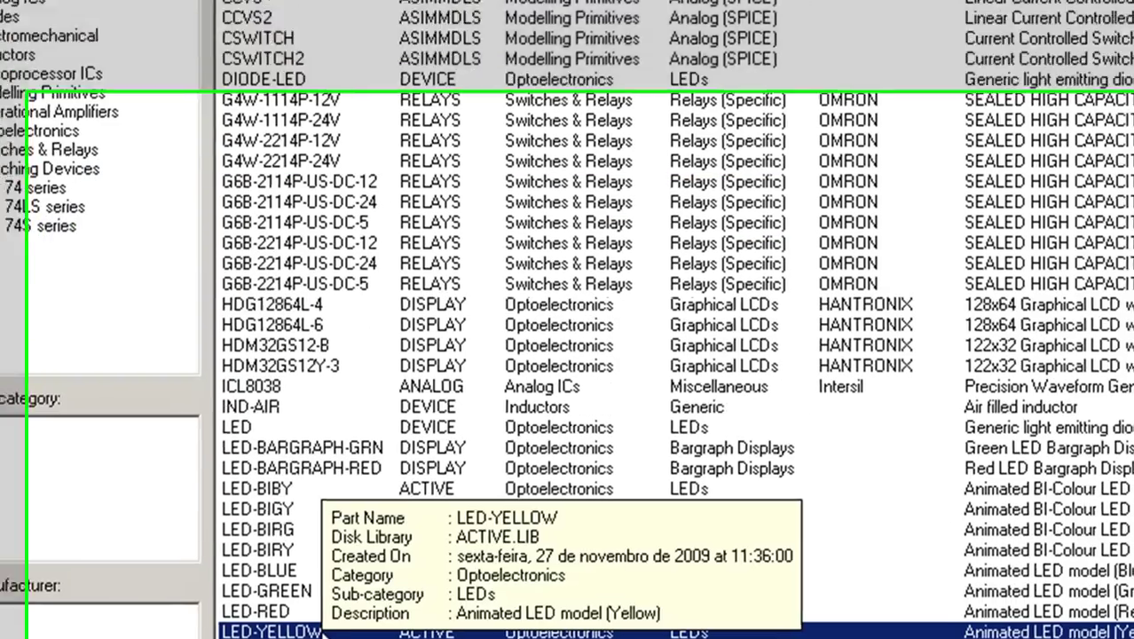
{"action": "left_click", "coordinate": [378, 609]}
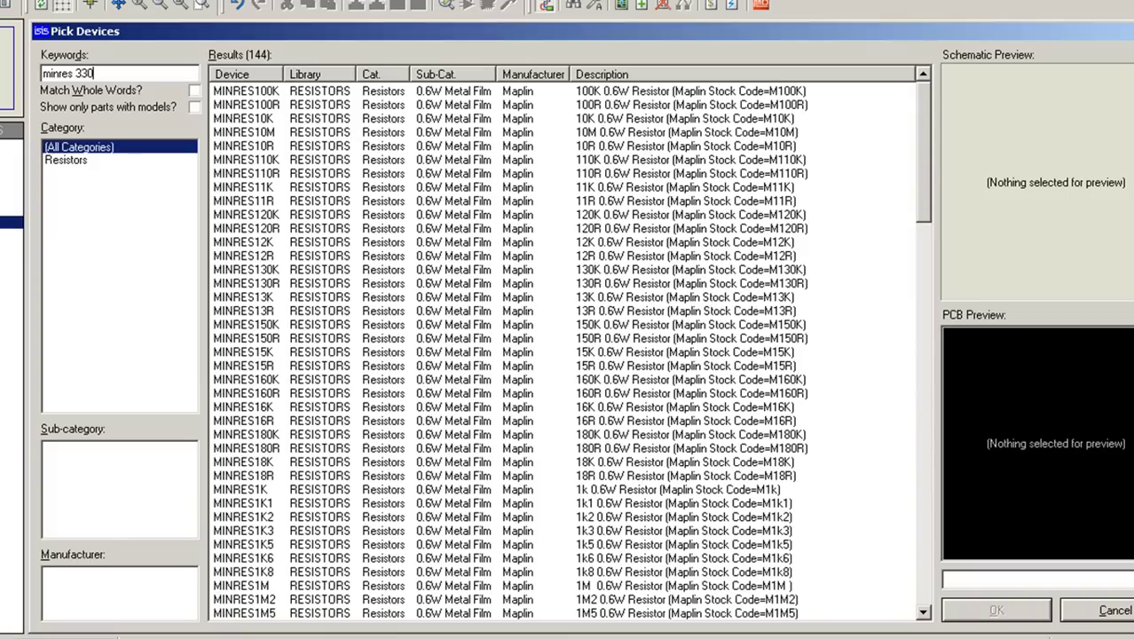
{"action": "left_click", "coordinate": [320, 106]}
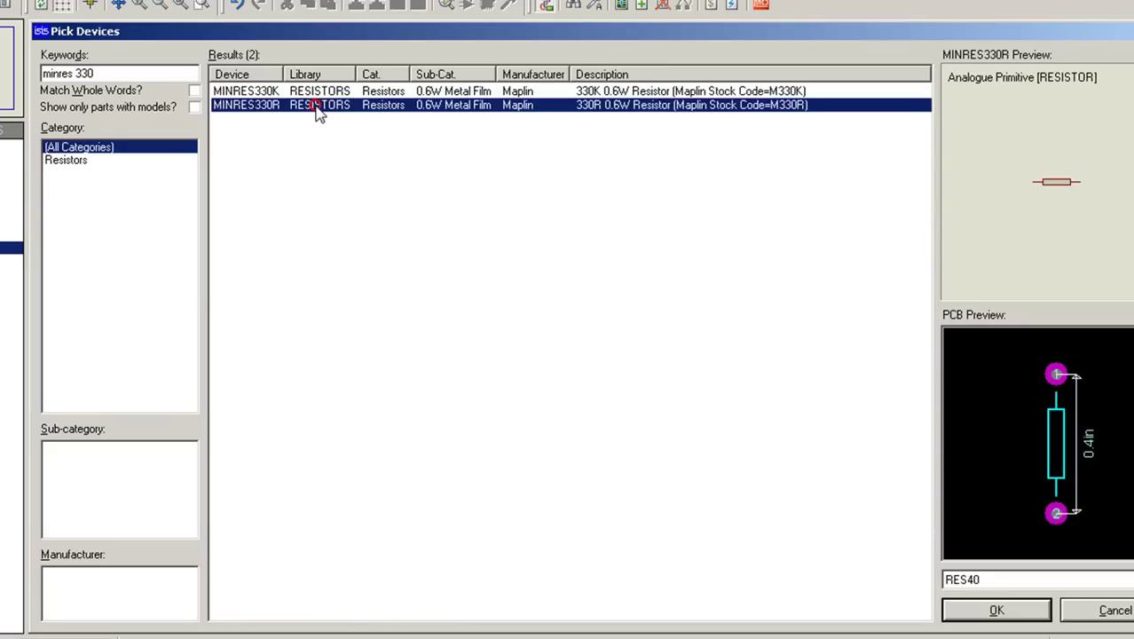
Search for "logic state", add LOGICSTATE and LOGICPROBE (BIG) to the device list, and finish picking devices
{"action": "left_click", "coordinate": [130, 73]}
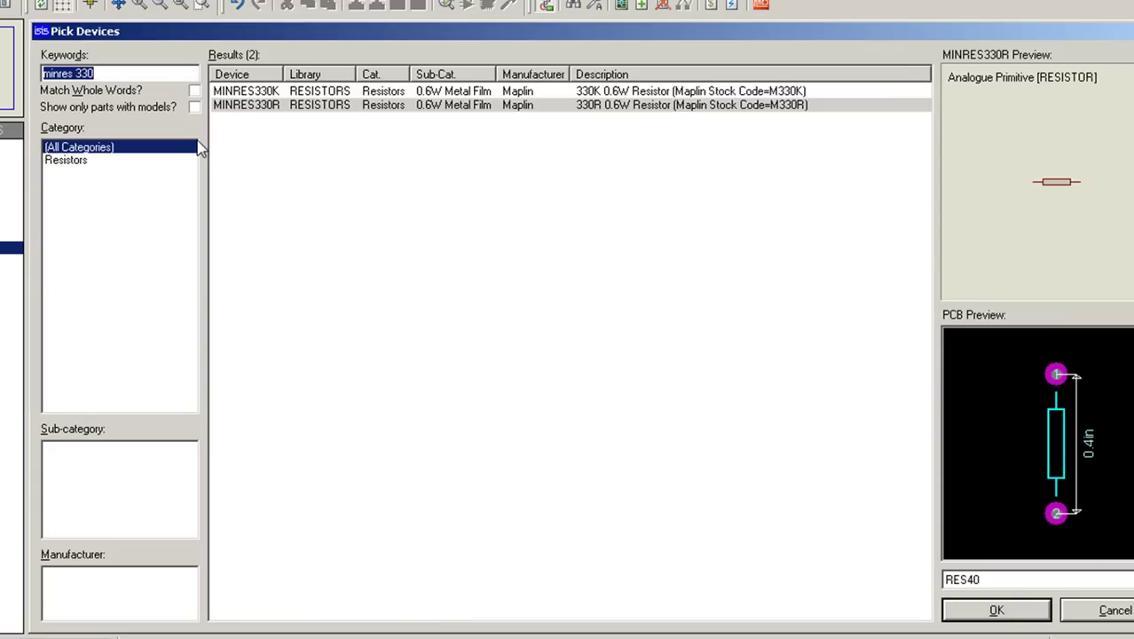
{"action": "type", "text": "logic state"}
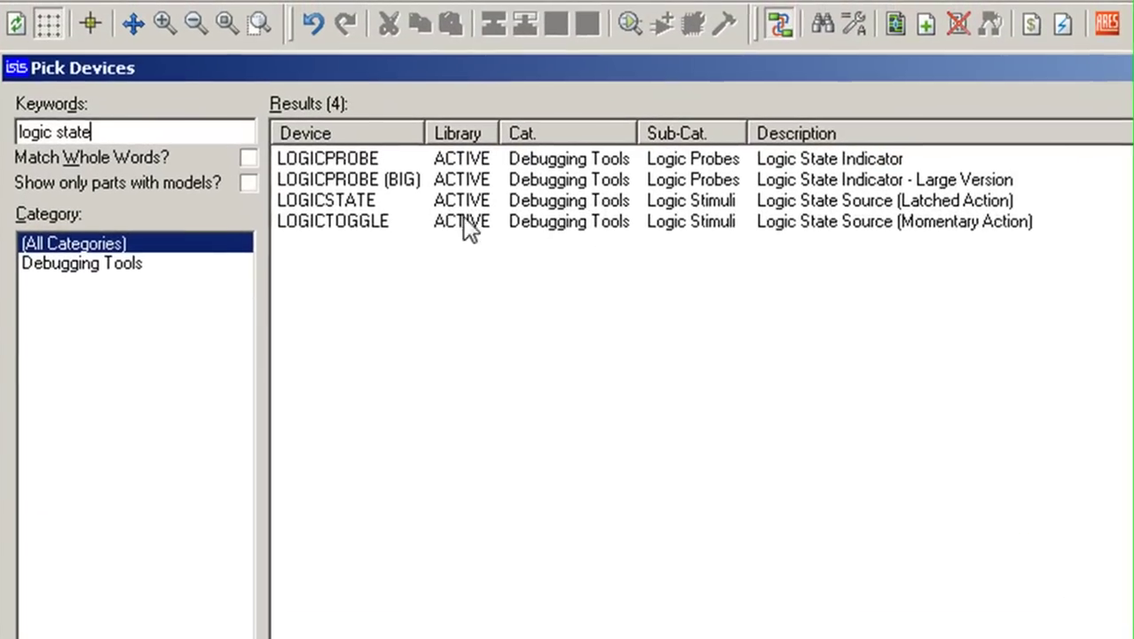
{"action": "left_click", "coordinate": [327, 134]}
{"action": "left_click", "coordinate": [442, 204]}
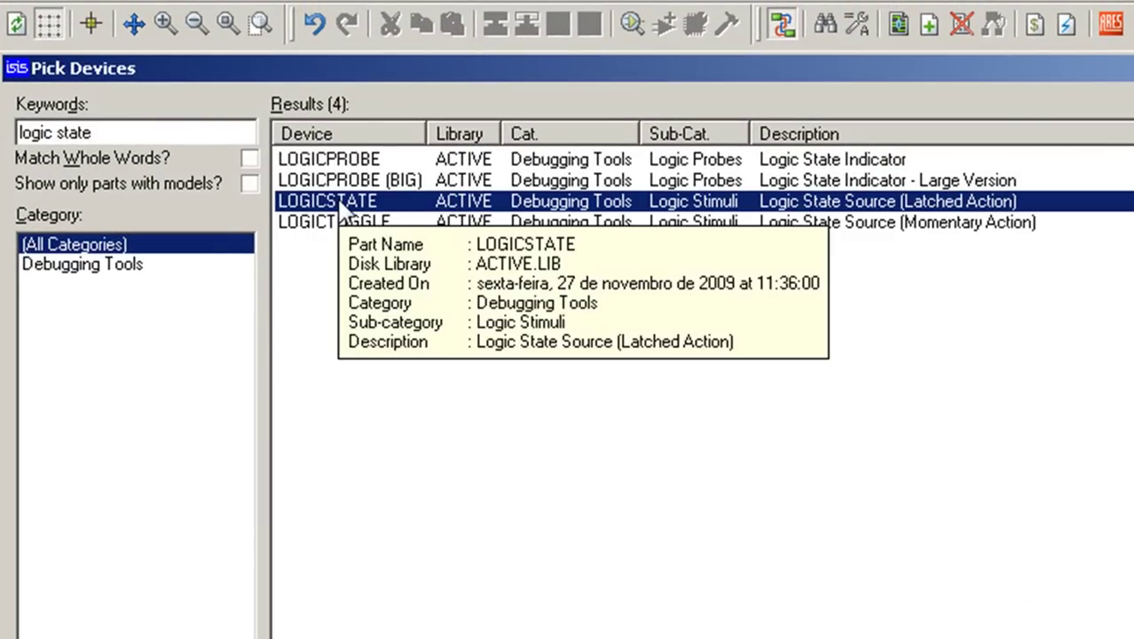
{"action": "left_click", "coordinate": [158, 133]}
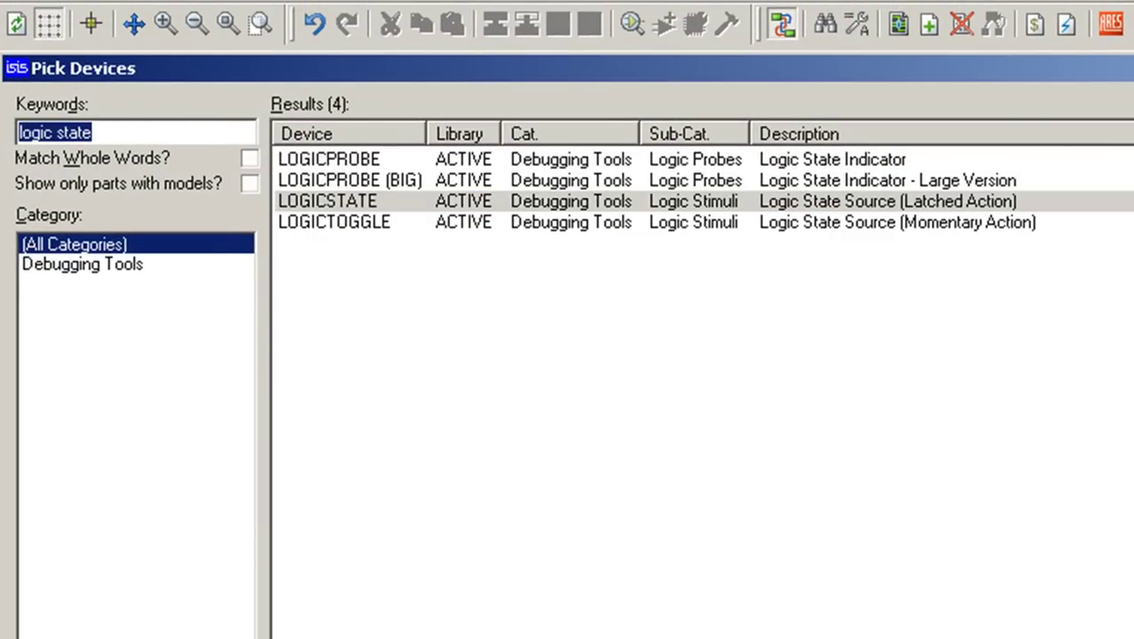
{"action": "left_click", "coordinate": [398, 182]}
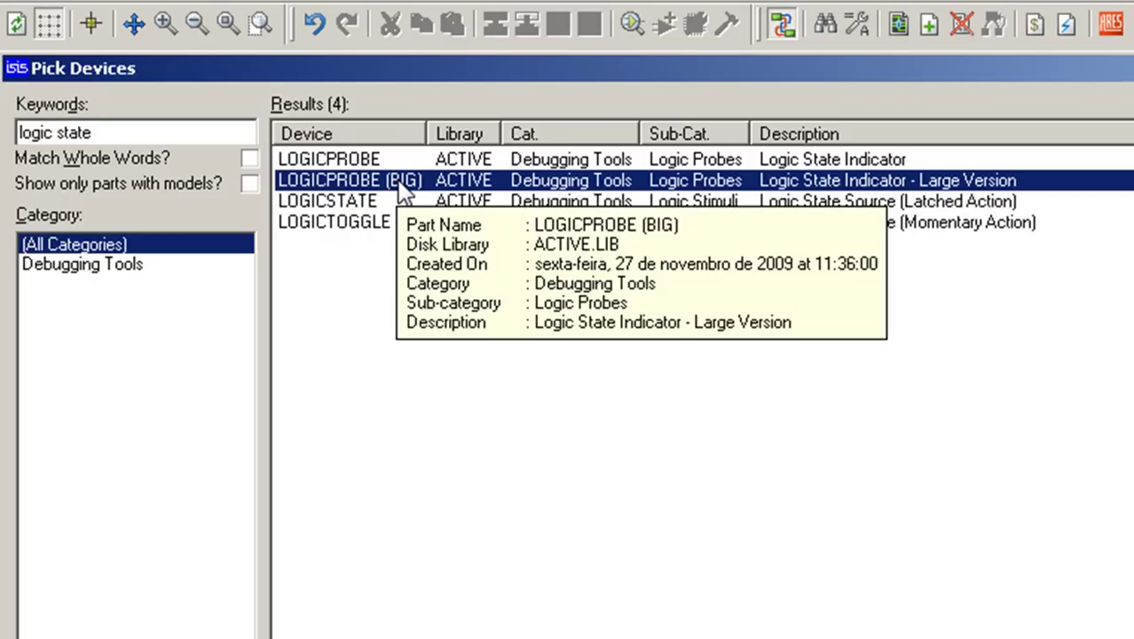
{"action": "double_click", "coordinate": [401, 183]}
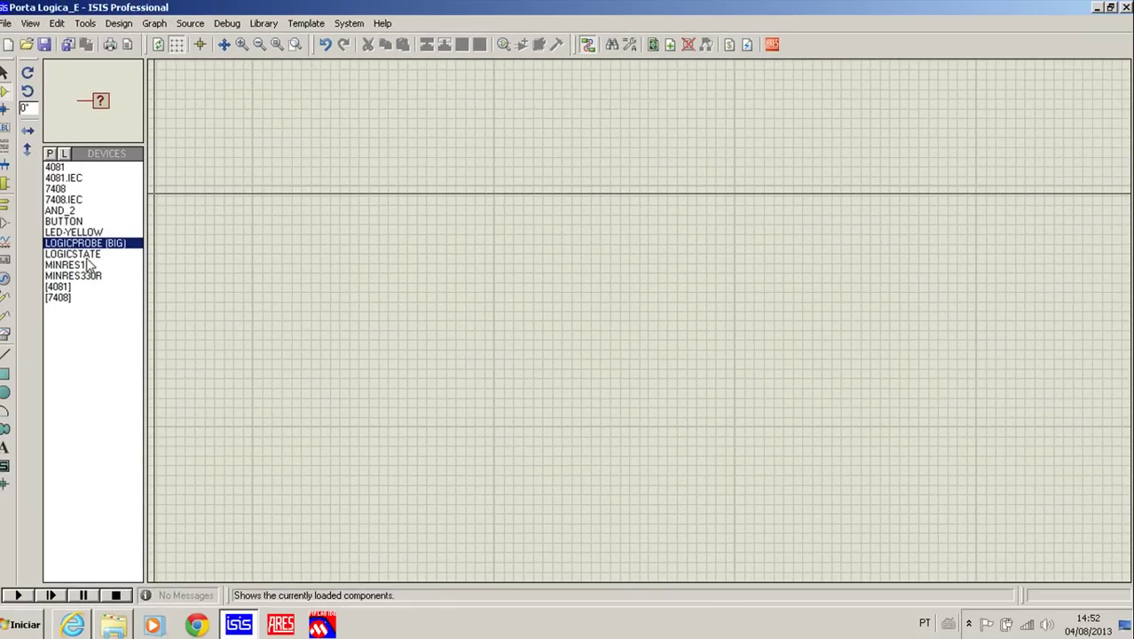
Place an AND_2 gate in the middle of the sheet and a MINRES1K resistor rotated 90° below and left of its inputs
{"action": "left_click", "coordinate": [60, 210]}
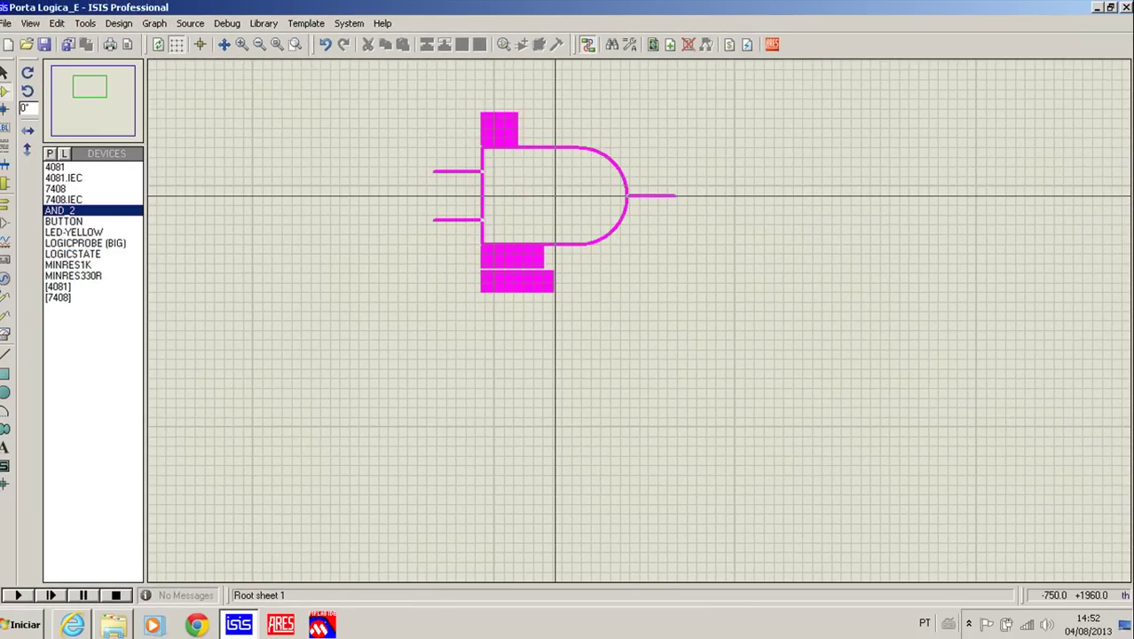
{"action": "left_click", "coordinate": [653, 274]}
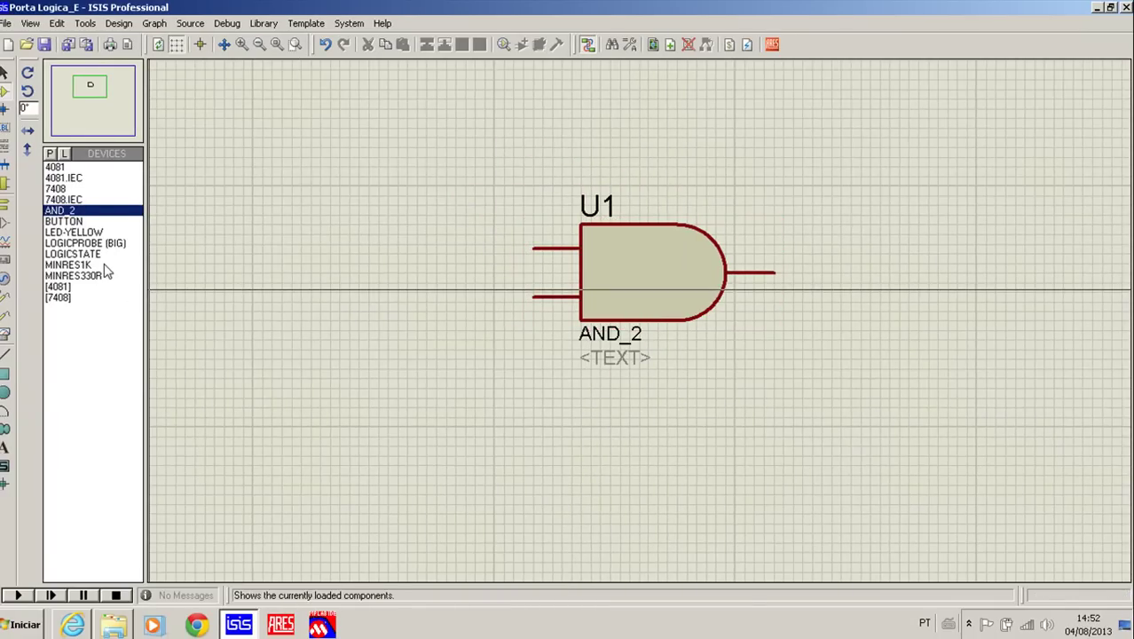
{"action": "left_click", "coordinate": [103, 266]}
{"action": "key", "text": "KP_Add"}
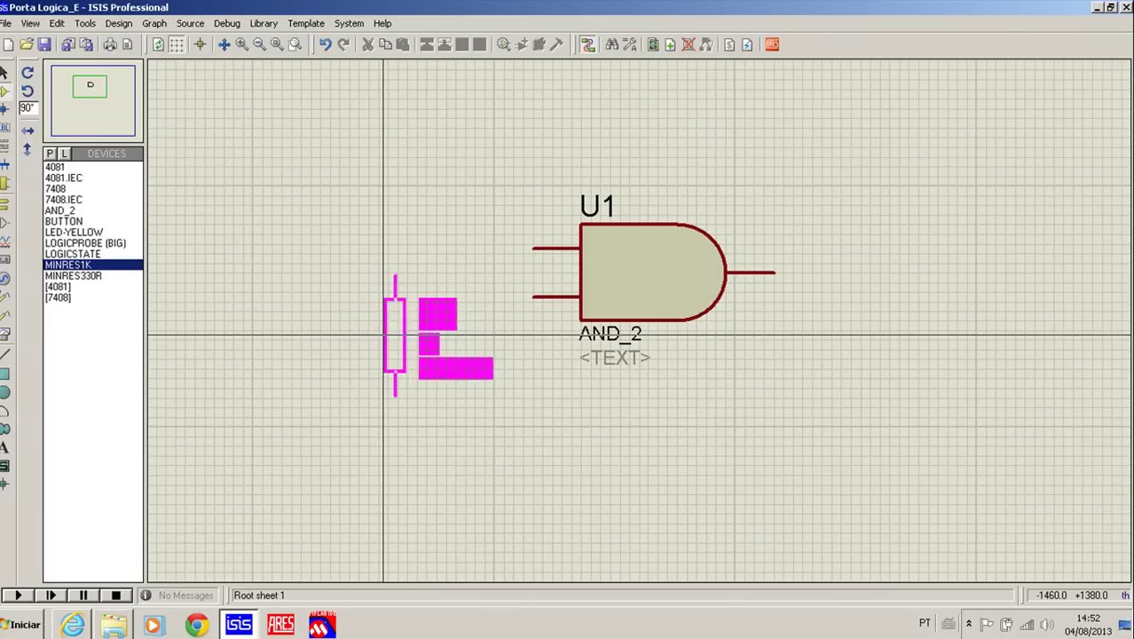
{"action": "left_click", "coordinate": [464, 390]}
Wire the 1k resistor's upper end to the gate's lower input and its lower end to a ground terminal placed beneath it
{"action": "left_click", "coordinate": [466, 329]}
{"action": "left_click", "coordinate": [533, 298]}
{"action": "left_click", "coordinate": [6, 204]}
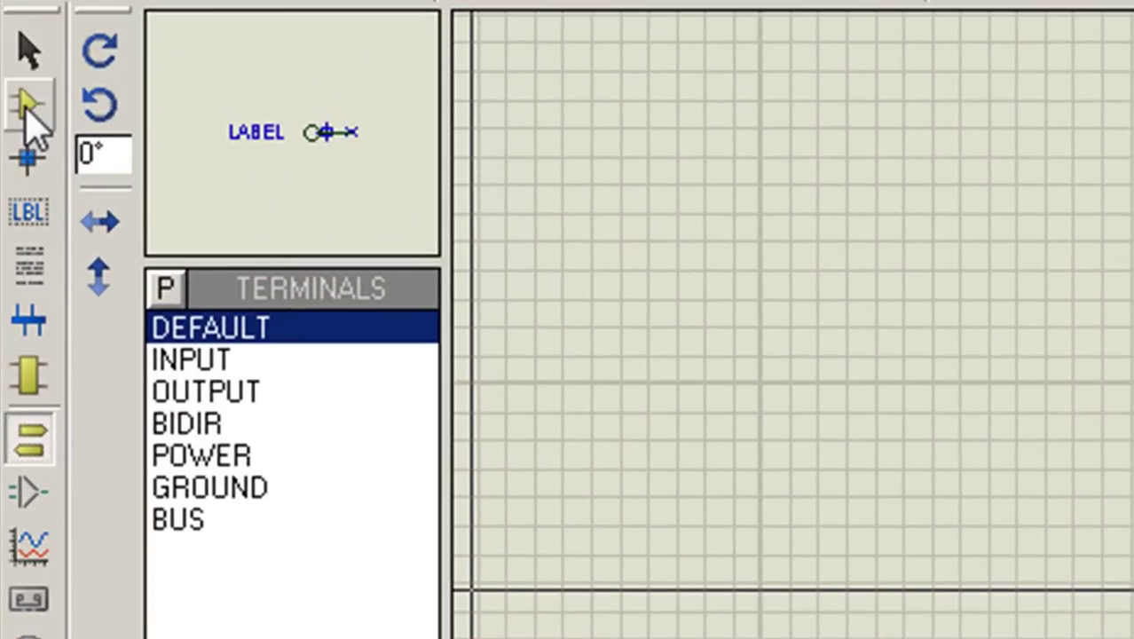
{"action": "left_click", "coordinate": [26, 113]}
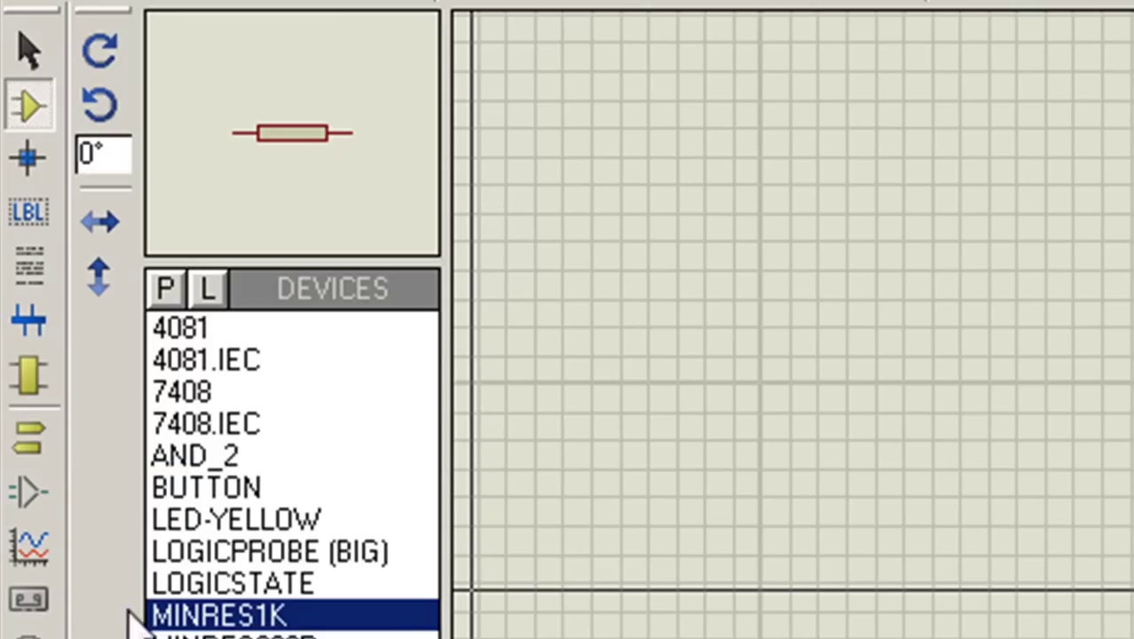
{"action": "left_click", "coordinate": [29, 433]}
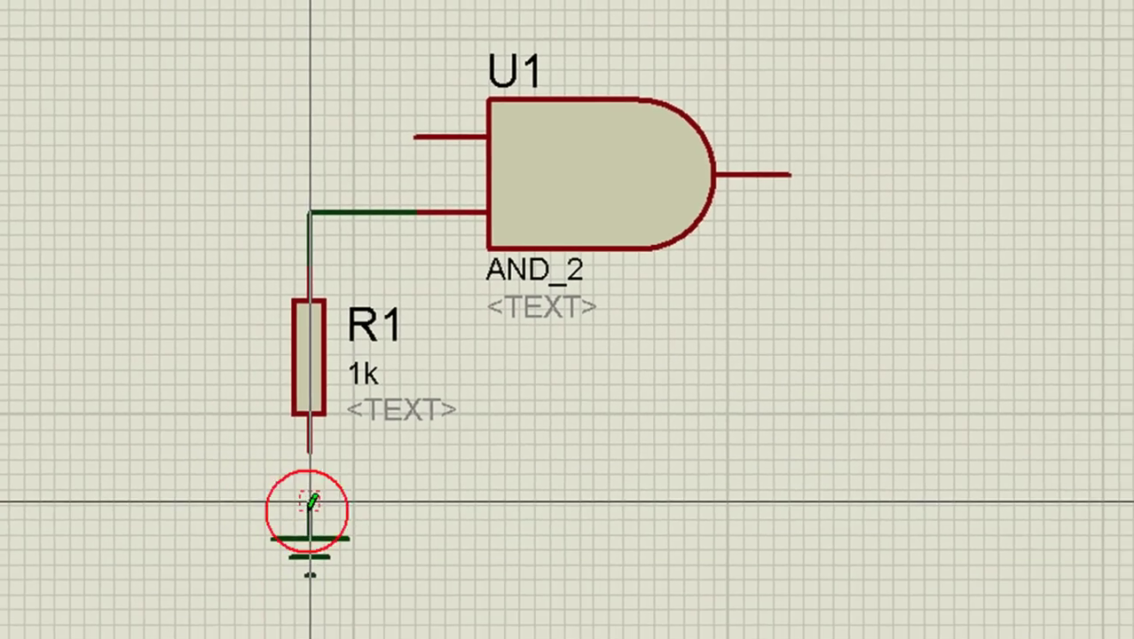
{"action": "left_click", "coordinate": [293, 619]}
{"action": "left_click", "coordinate": [312, 437]}
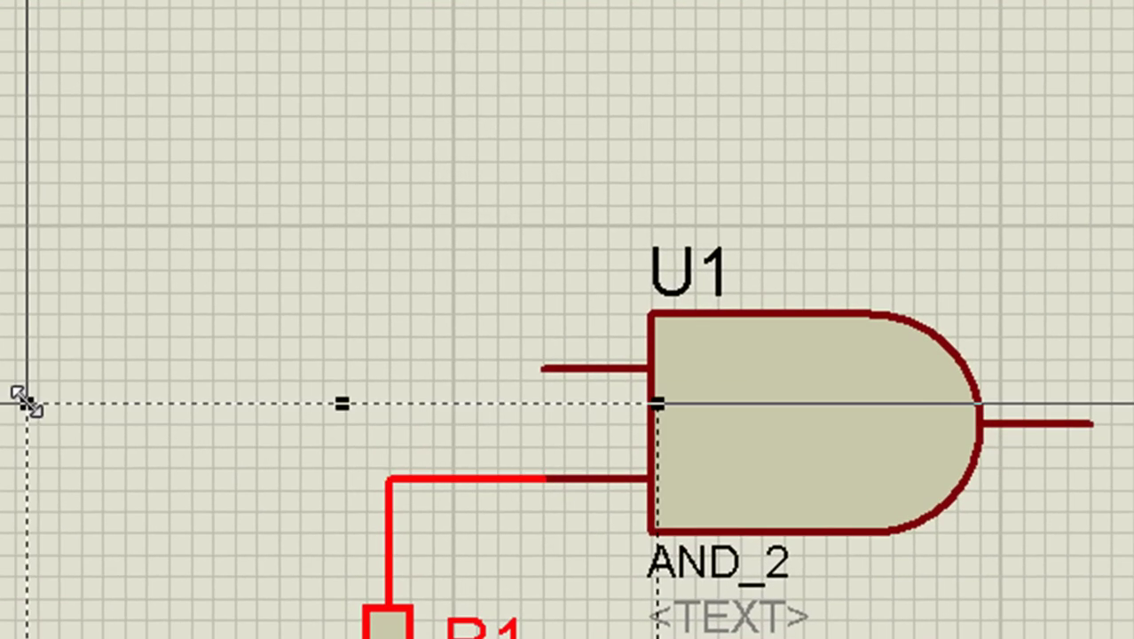
Copy the selected resistor and ground as a block directly above the original, then end the block copy
{"action": "right_click", "coordinate": [294, 575]}
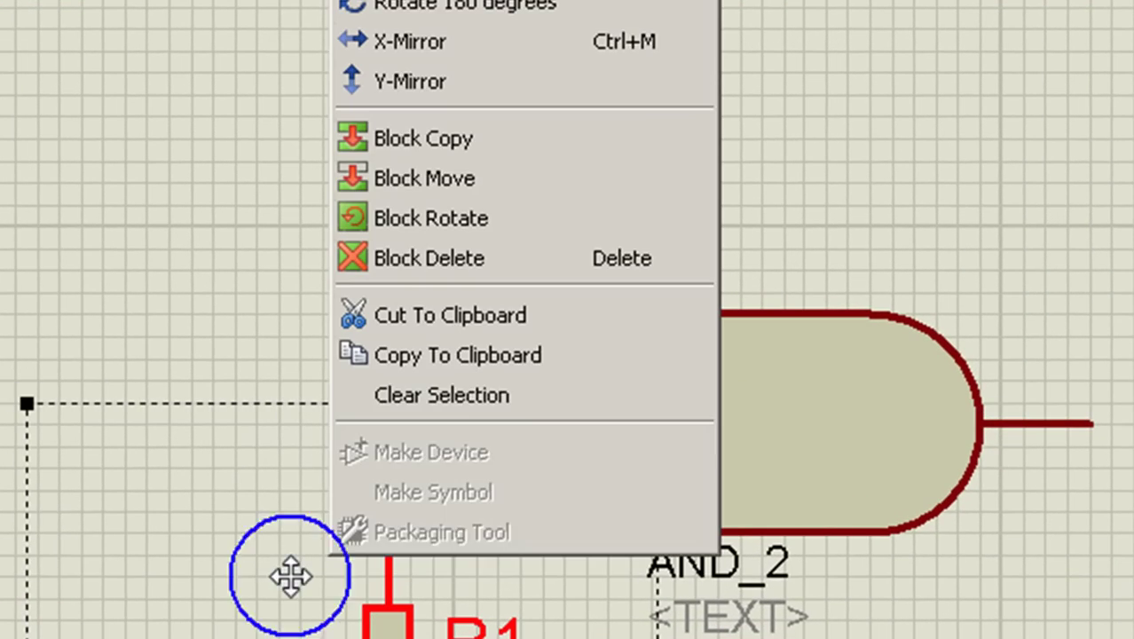
{"action": "left_click", "coordinate": [471, 142]}
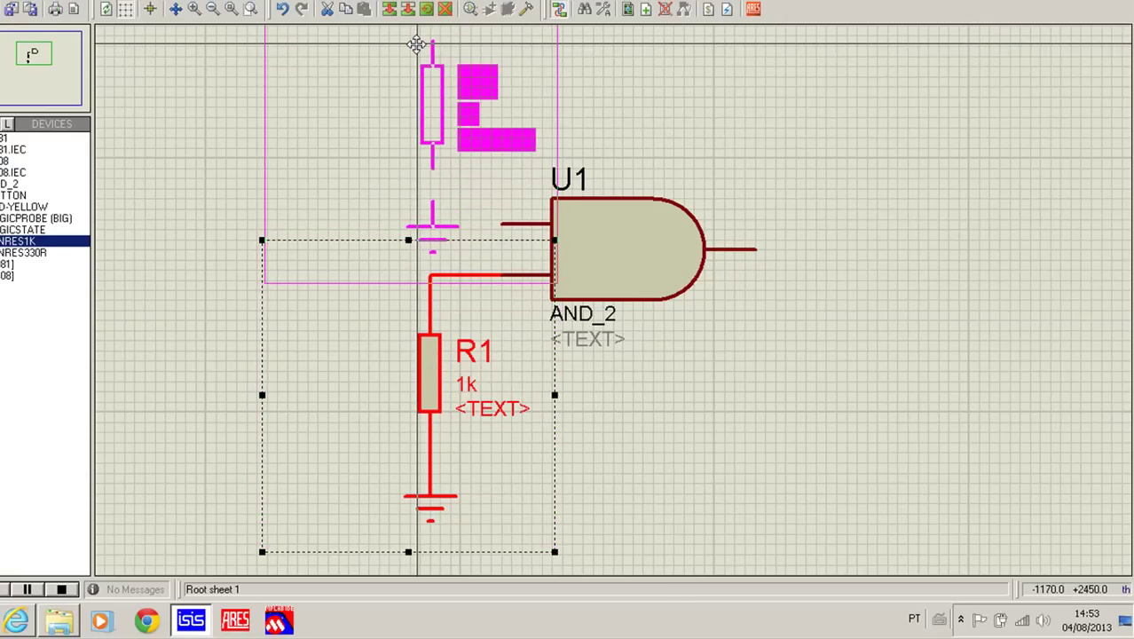
{"action": "left_click", "coordinate": [416, 42]}
{"action": "right_click", "coordinate": [413, 170]}
{"action": "scroll", "coordinate": [412, 169], "scroll_direction": "down", "scroll_amount": 2}
Mirror the copied resistor and ground block vertically so that the ground sits above the resistor
{"action": "left_click_drag", "start_coordinate": [532, 279], "coordinate": [372, 94]}
{"action": "right_click", "coordinate": [481, 185]}
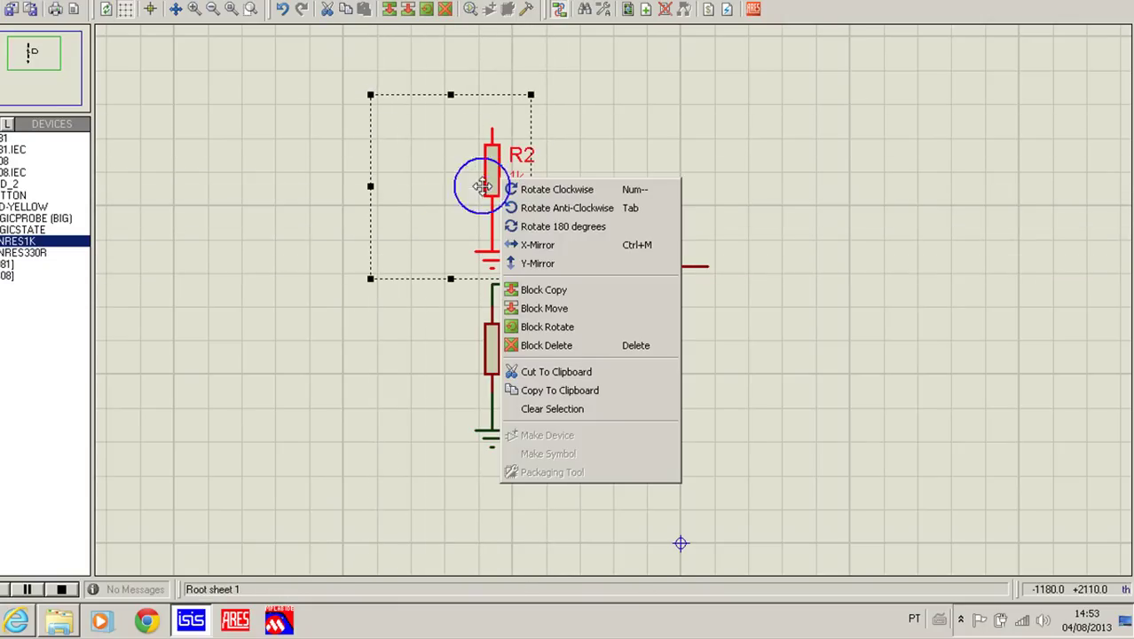
{"action": "left_click", "coordinate": [540, 264]}
{"action": "left_click", "coordinate": [608, 152]}
Move the mirrored resistor and ground slightly up and wire the resistor's lower end to the gate's upper input
{"action": "left_click_drag", "start_coordinate": [531, 261], "coordinate": [433, 92]}
{"action": "left_click_drag", "start_coordinate": [492, 135], "coordinate": [492, 108]}
{"action": "left_click", "coordinate": [627, 181]}
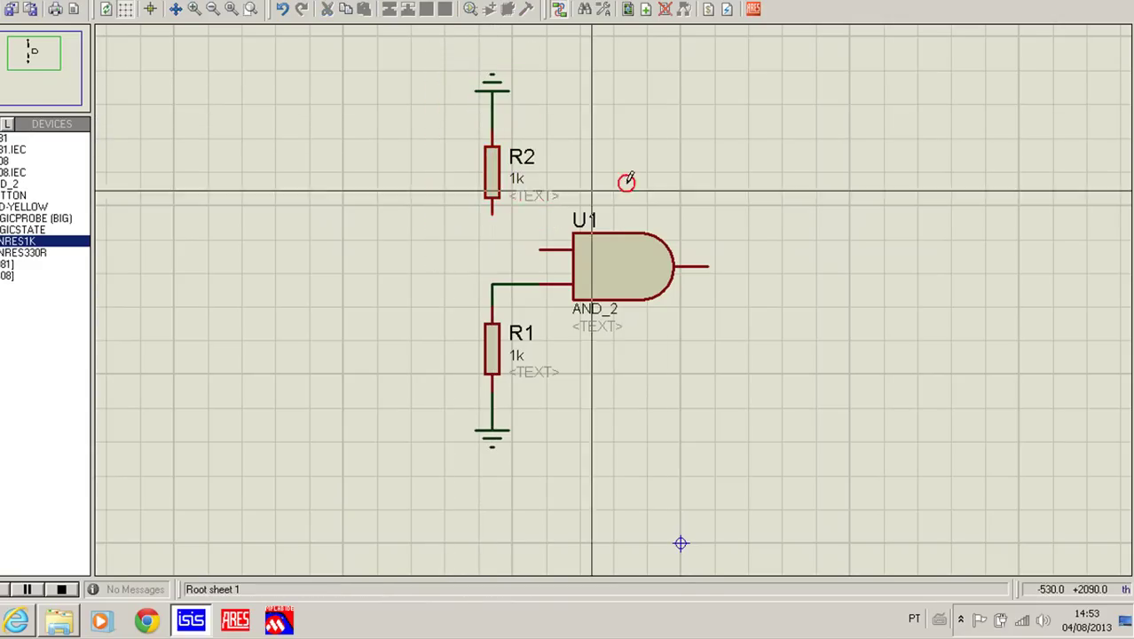
{"action": "left_click", "coordinate": [492, 213]}
{"action": "left_click", "coordinate": [539, 249]}
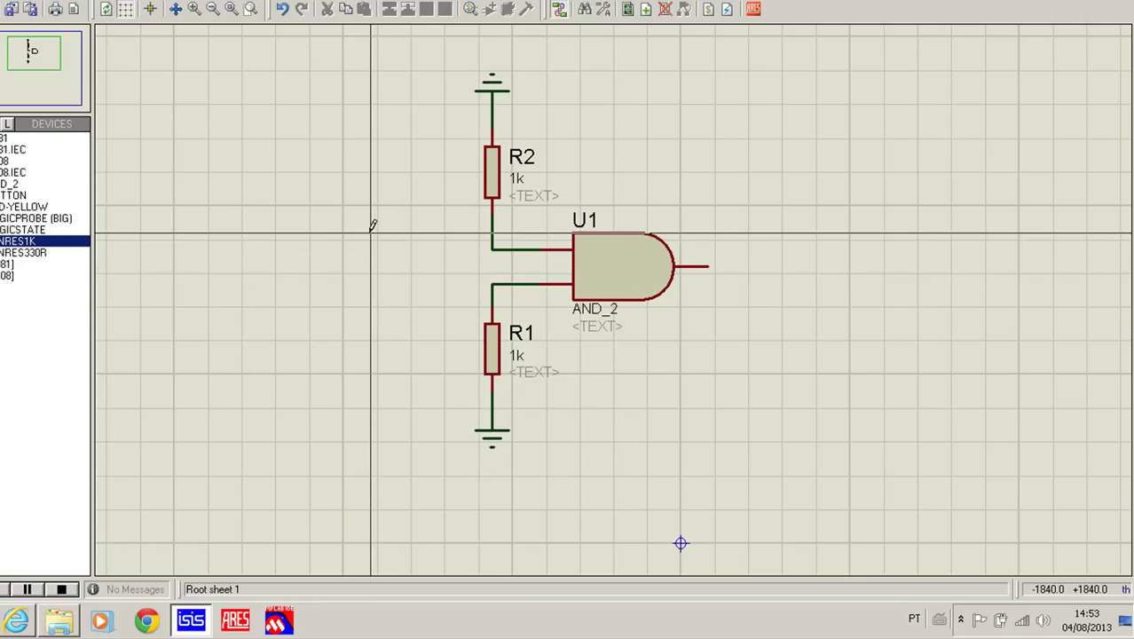